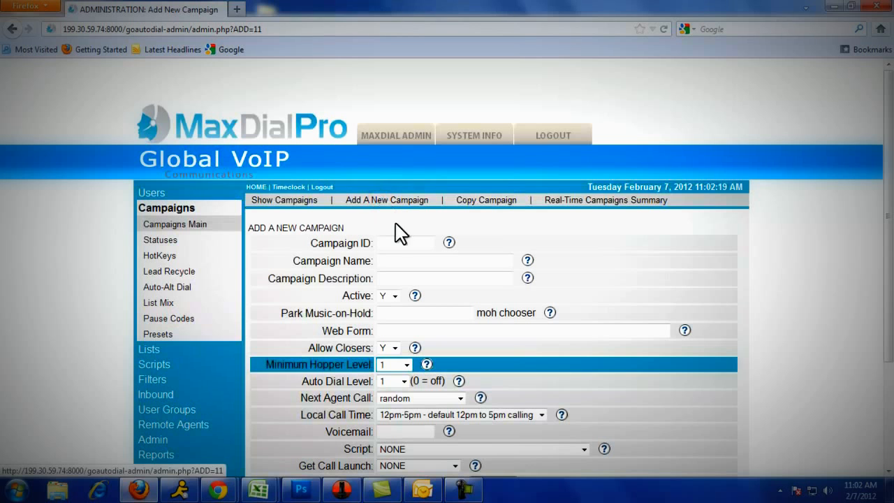
Enter campaign ID 2000 with "mortgage campaign" as both the campaign name and description, keeping Active at Y
left_click(406, 241)
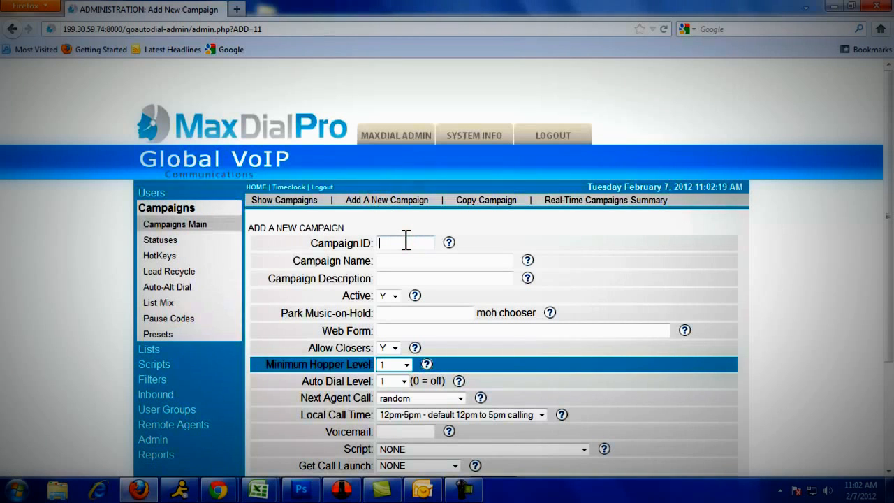
type("2000")
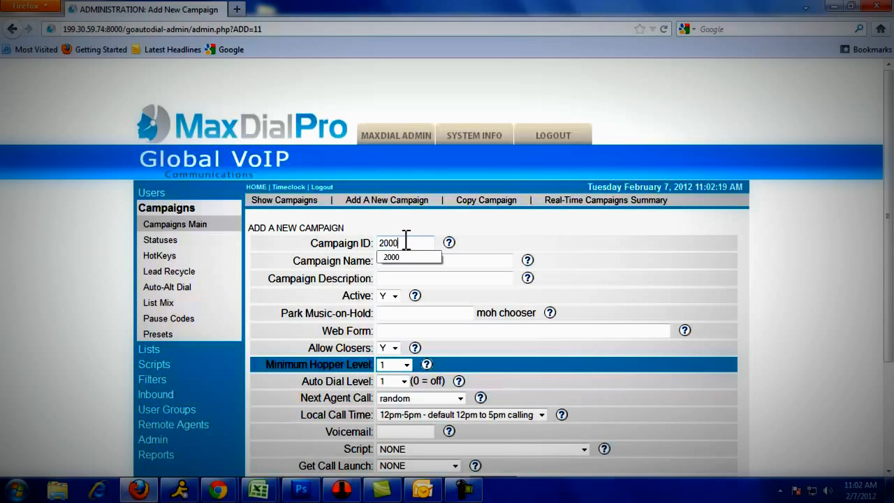
left_click(494, 260)
type("mo")
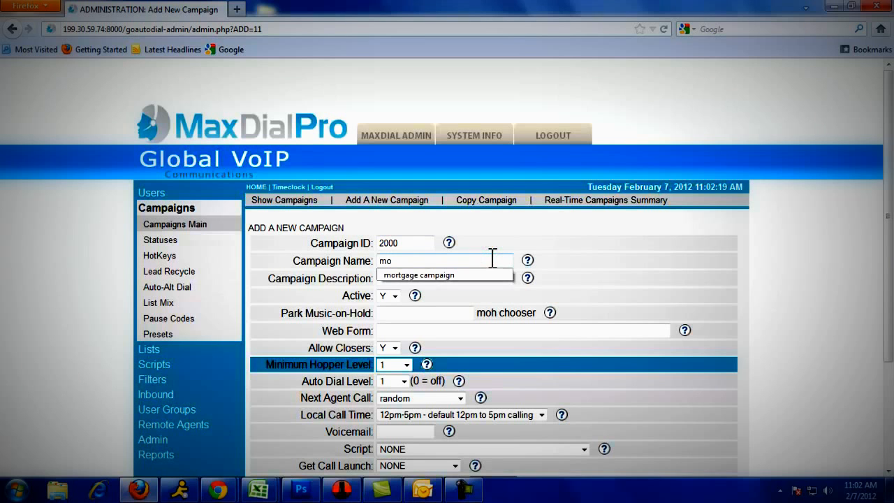
left_click(437, 276)
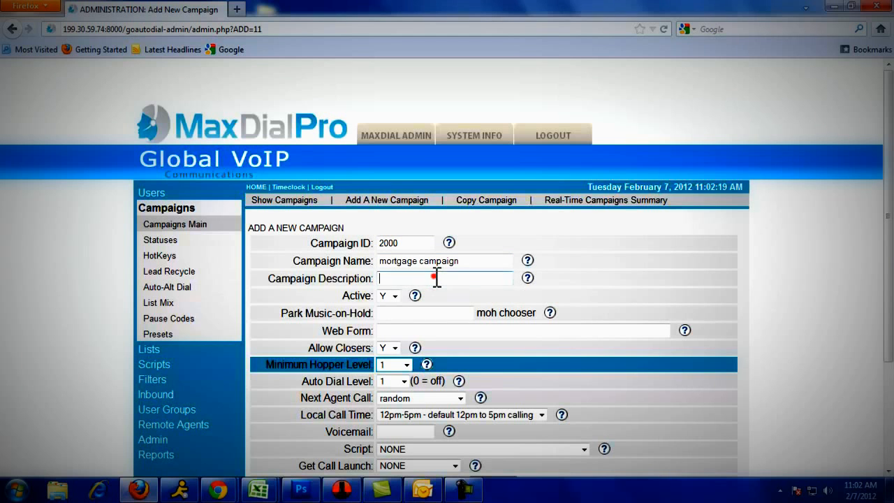
left_click(437, 277)
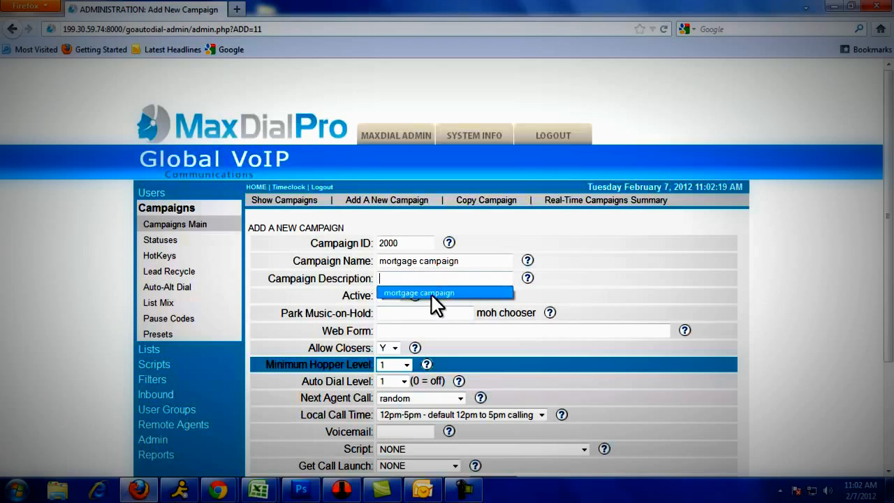
left_click(432, 292)
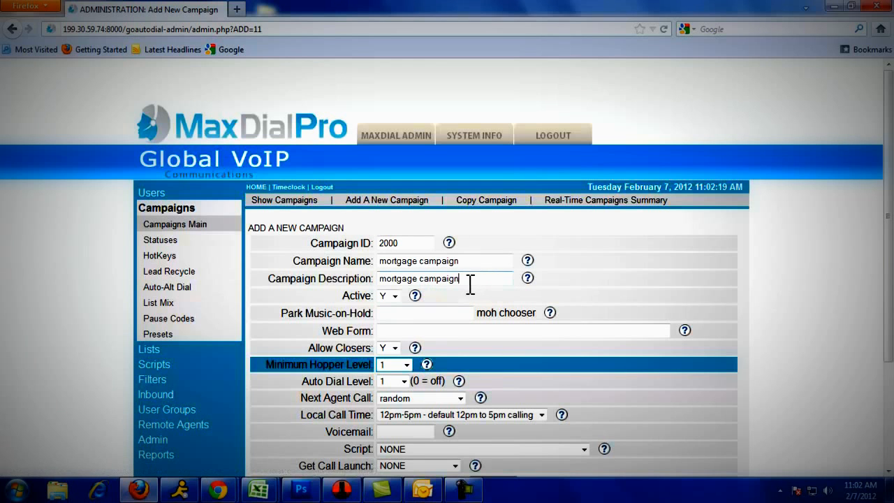
left_click(394, 295)
left_click(394, 295)
Set the new campaign's Minimum Hopper Level to 100 and its Auto Dial Level to 5
scroll(350, 318, "down", 2)
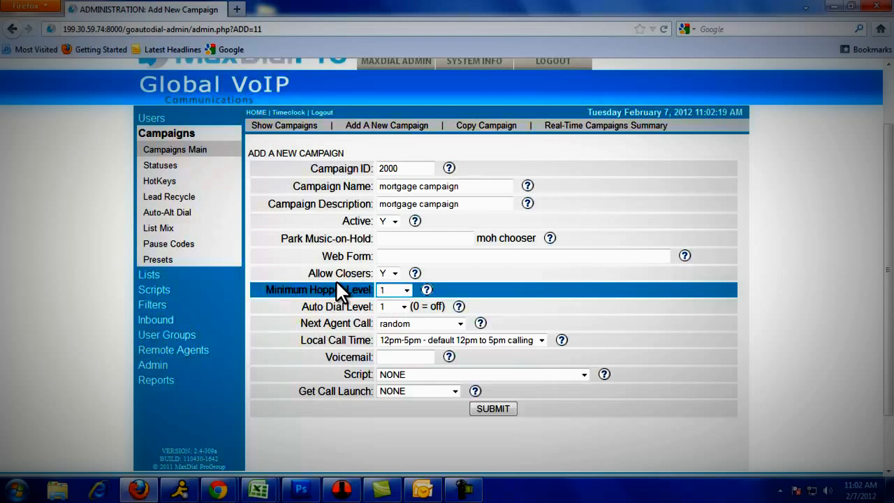
scroll(336, 281, "down", 2)
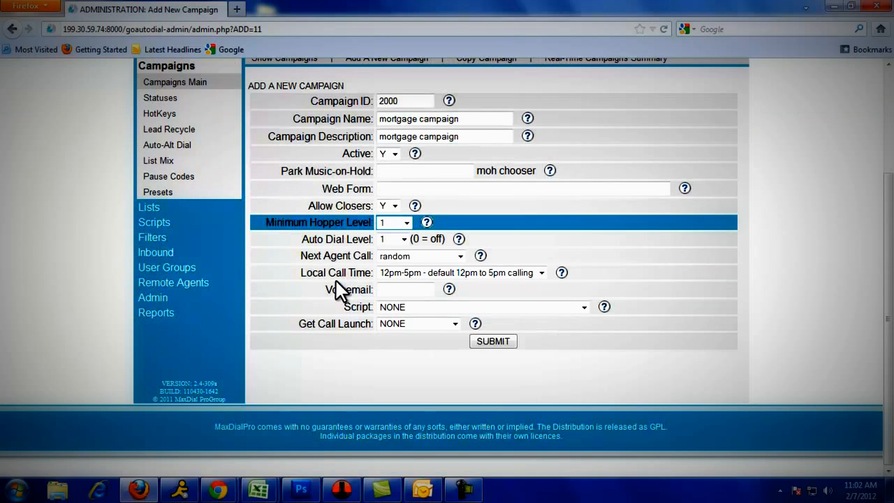
left_click(403, 222)
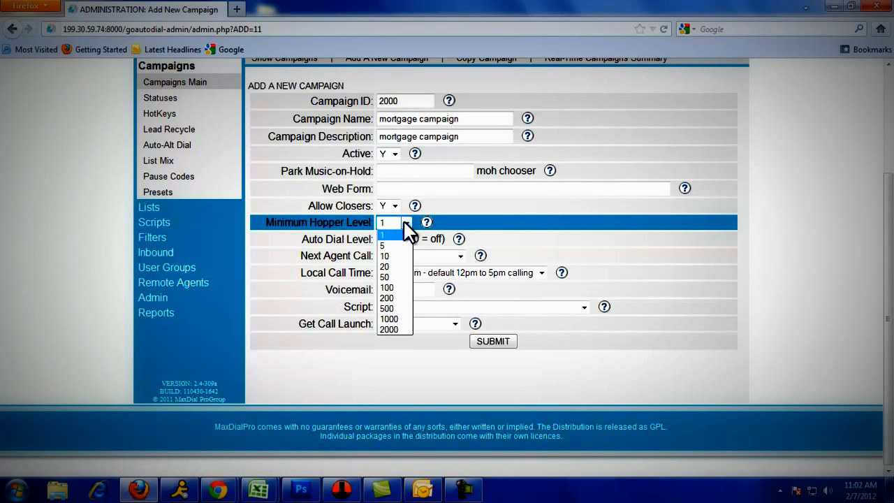
left_click(395, 287)
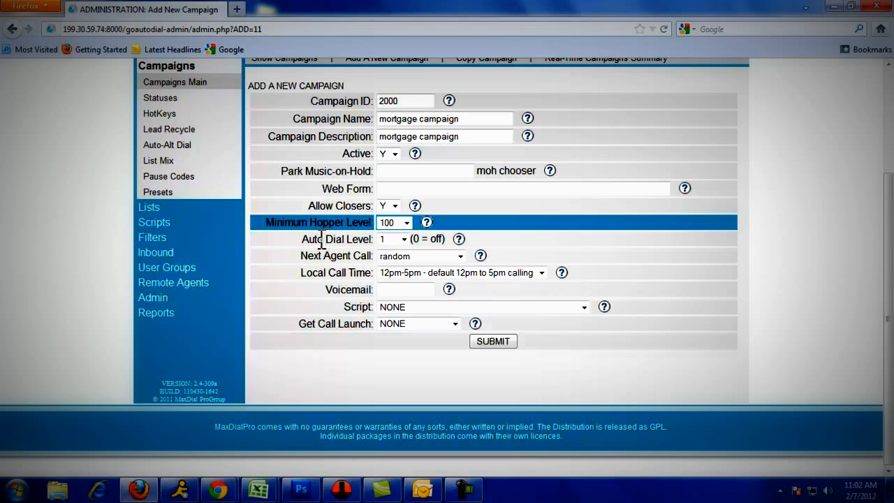
left_click(403, 239)
scroll(387, 416, "down", 2)
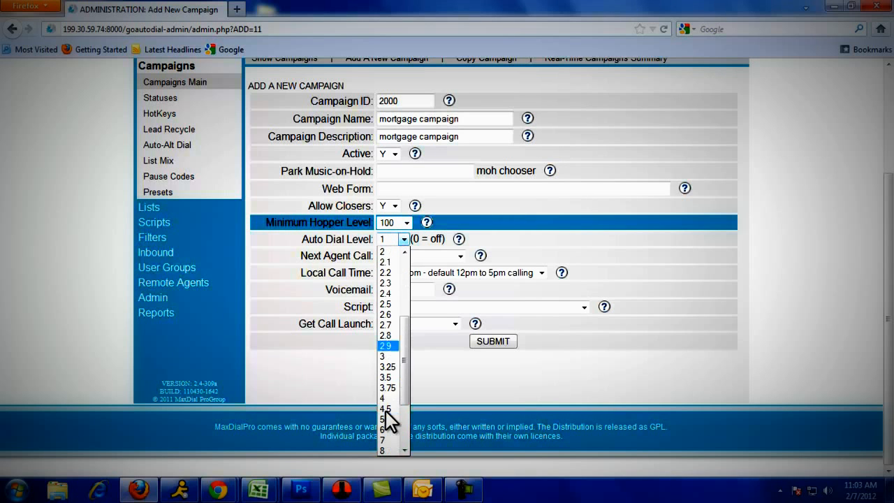
left_click(385, 420)
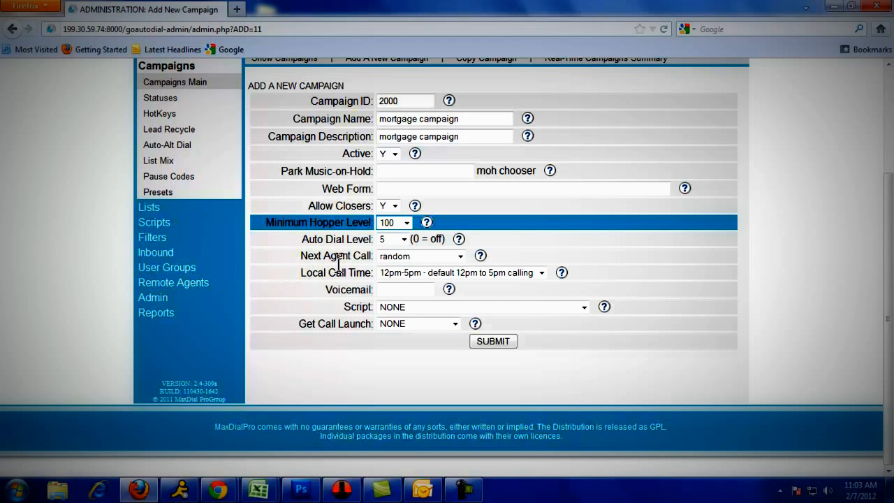
Keep Next Agent Call at random and set Local Call Time to 9am-9pm - default 9am to 9pm calling
left_click(414, 257)
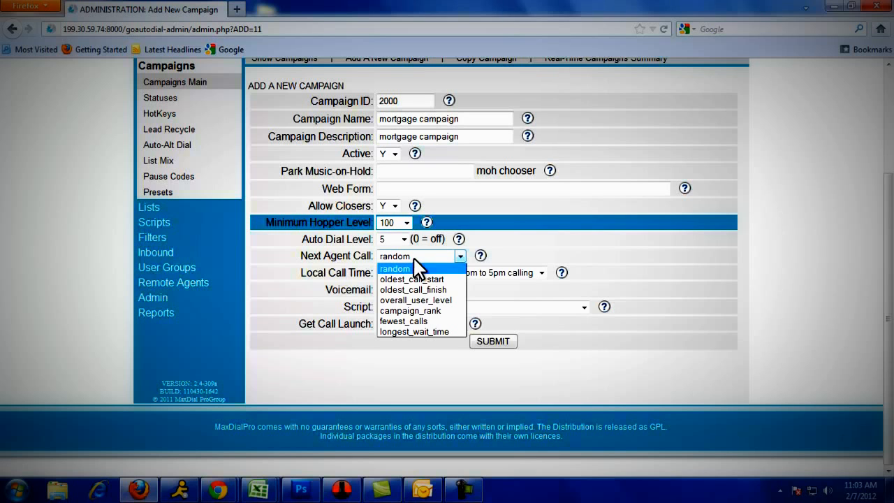
left_click(413, 257)
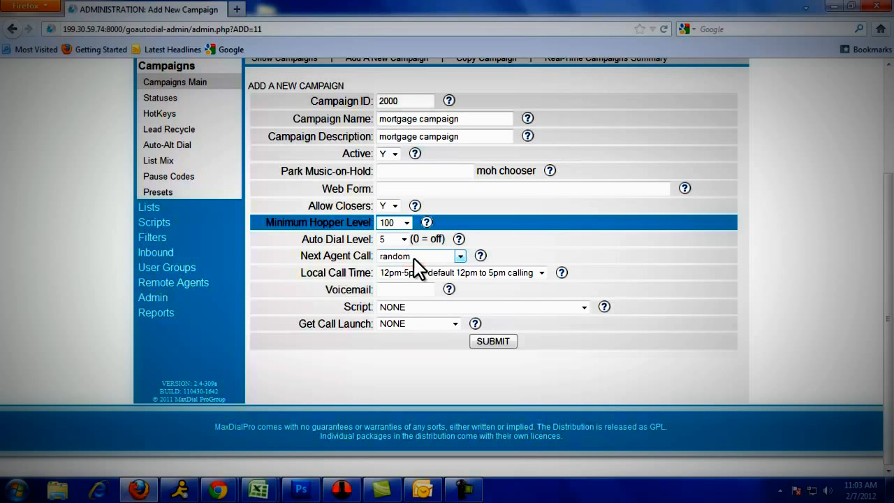
left_click(413, 256)
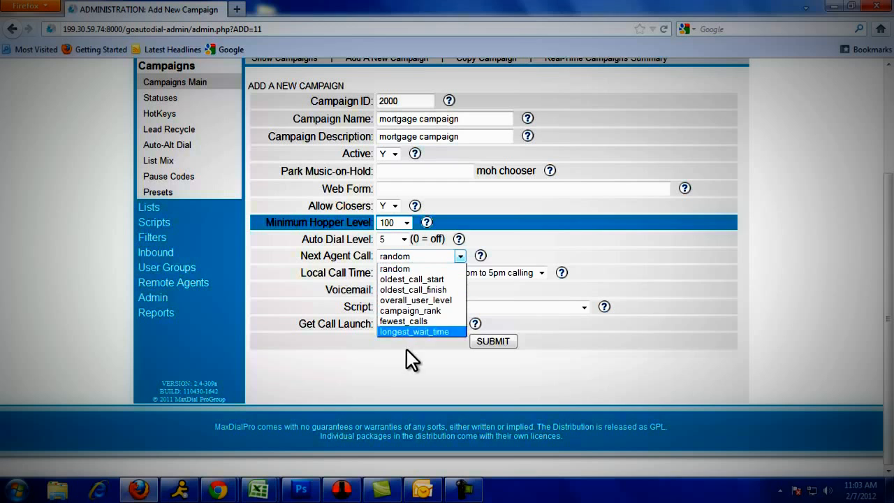
left_click(398, 258)
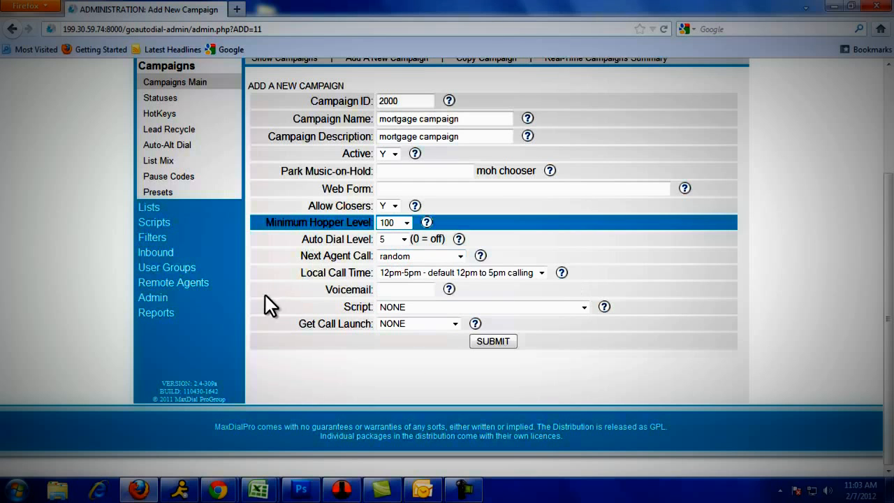
left_click(395, 273)
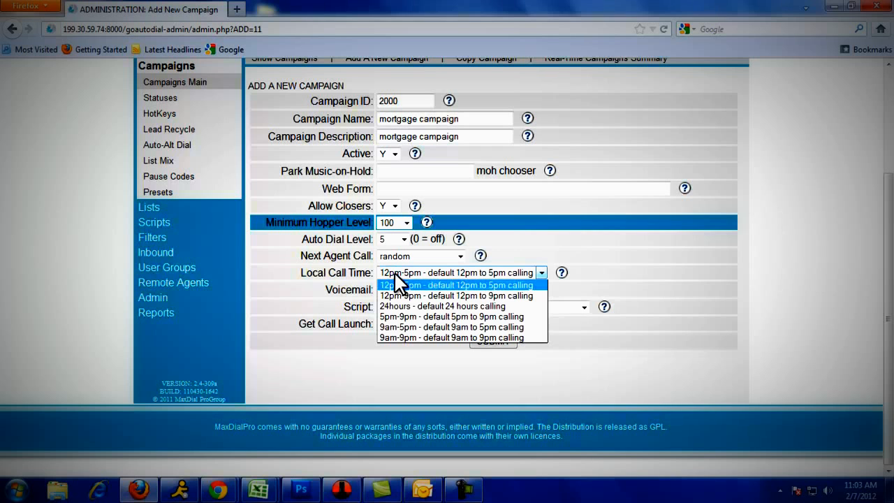
left_click(409, 338)
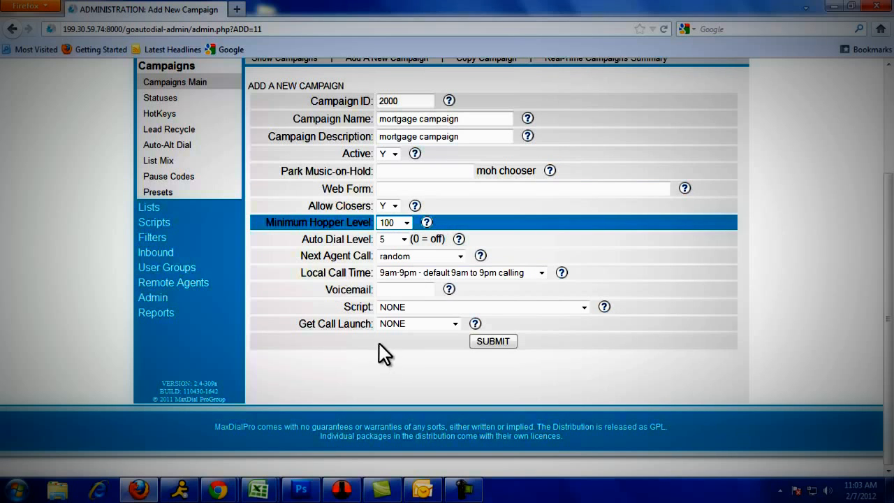
Leave Script and Get Call Launch at NONE and submit the new campaign
left_click(452, 307)
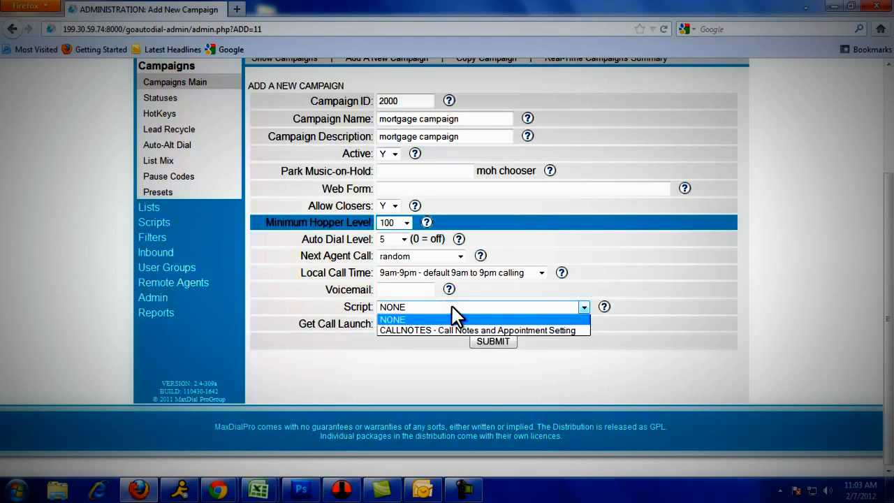
left_click(519, 308)
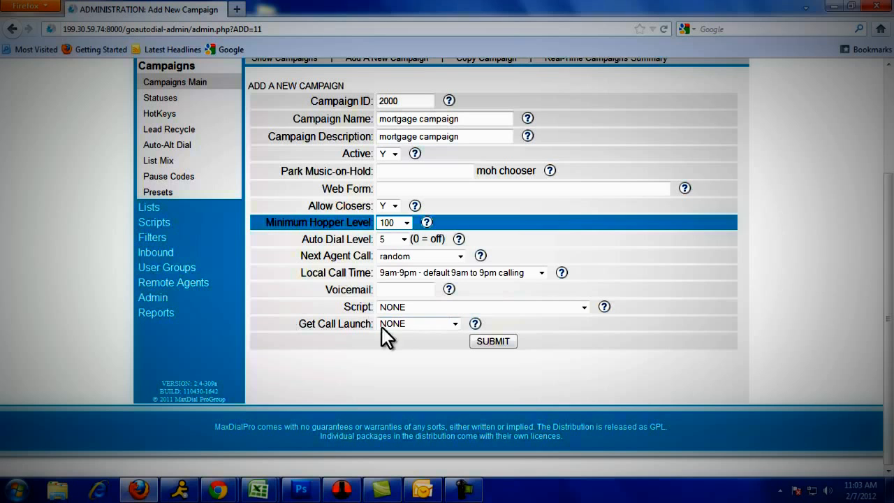
left_click(400, 325)
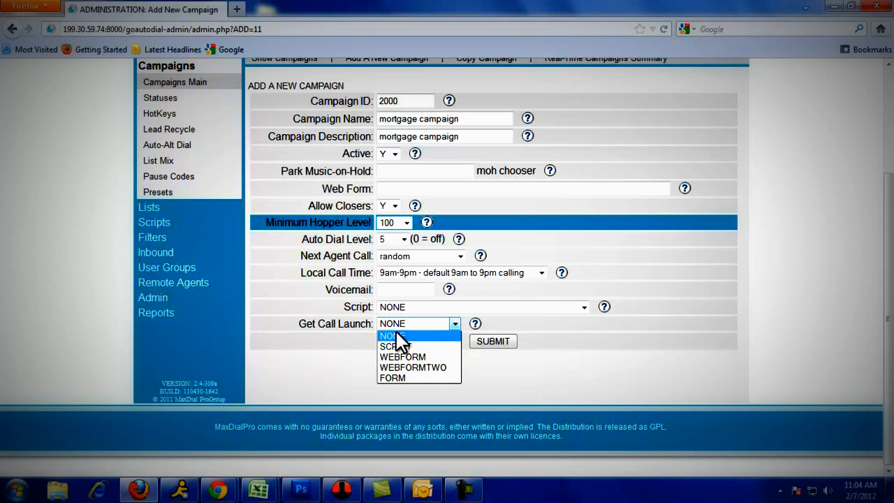
left_click(327, 299)
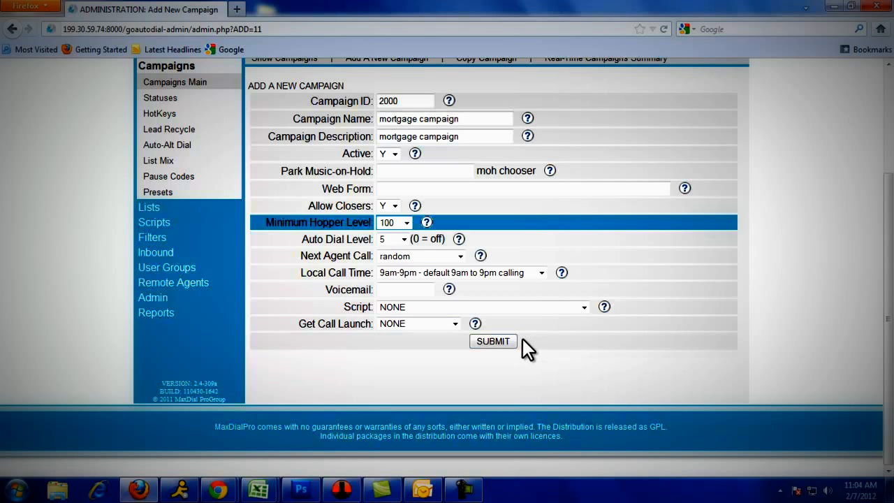
left_click(488, 345)
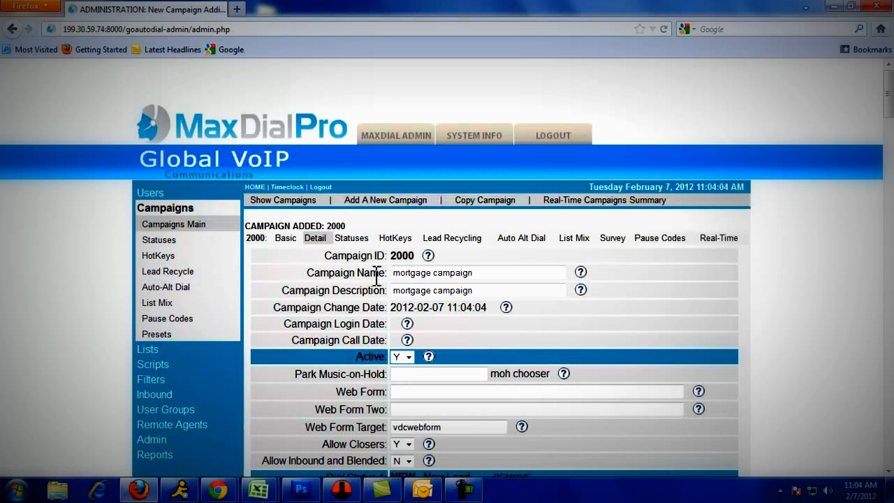
Add the dial status A - Answering Machine to the campaign's detailed settings
left_click(315, 238)
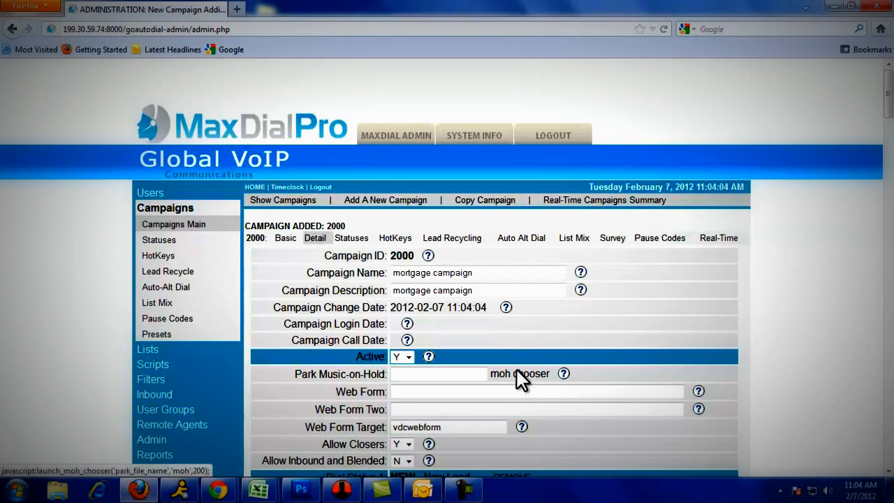
scroll(412, 260, "down", 5)
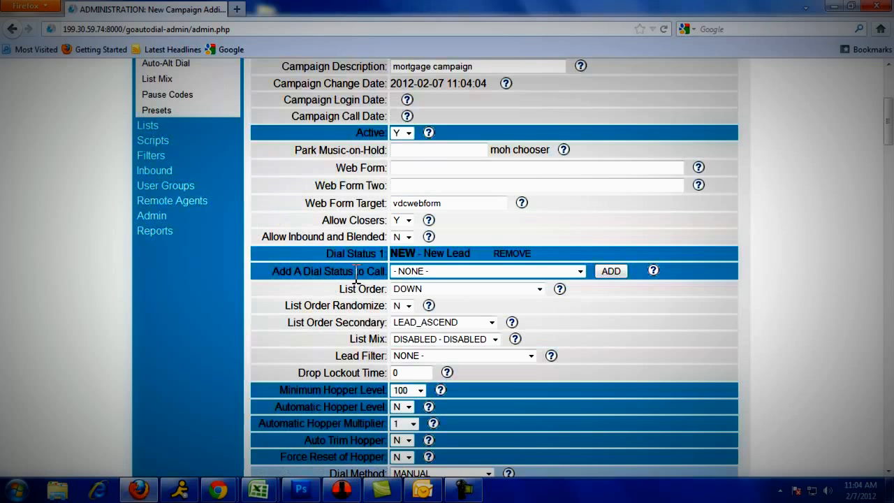
scroll(356, 272, "down", 3)
left_click_drag(271, 121, 389, 121)
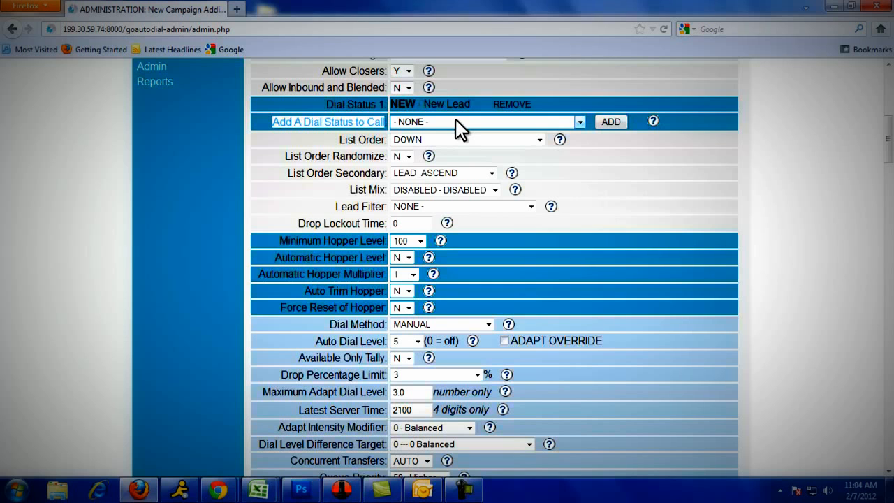
left_click_drag(478, 104, 389, 104)
left_click(413, 121)
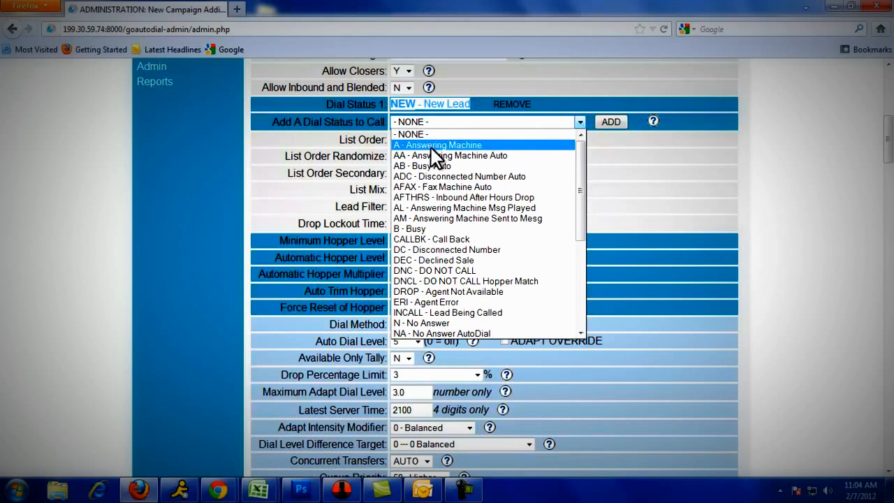
left_click(431, 145)
left_click(609, 121)
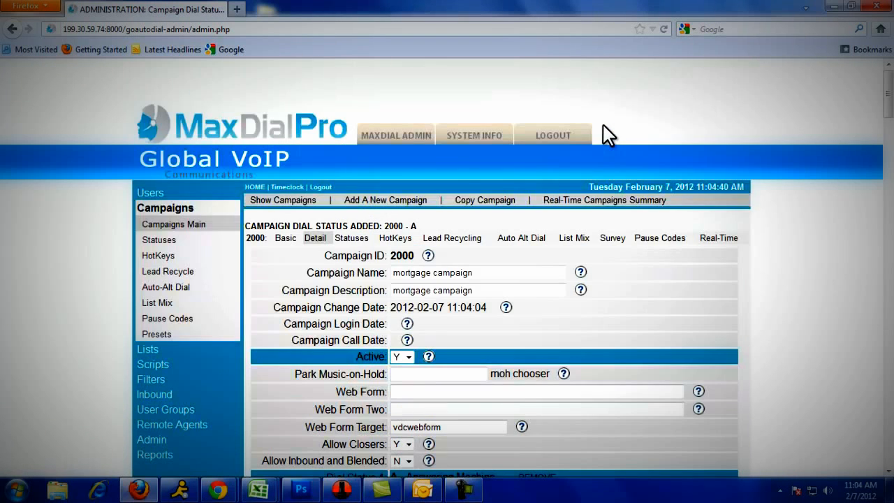
Add the dial status AB - Busy Auto to campaign 2000
scroll(603, 125, "down", 7)
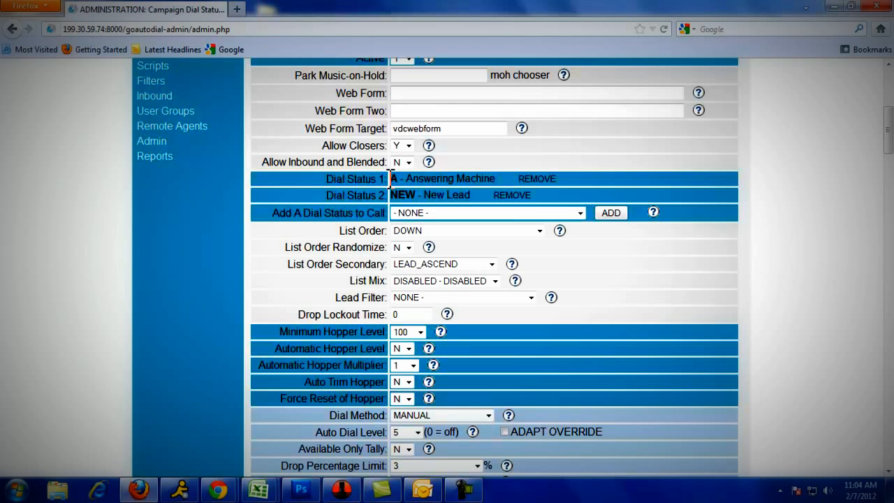
left_click(434, 212)
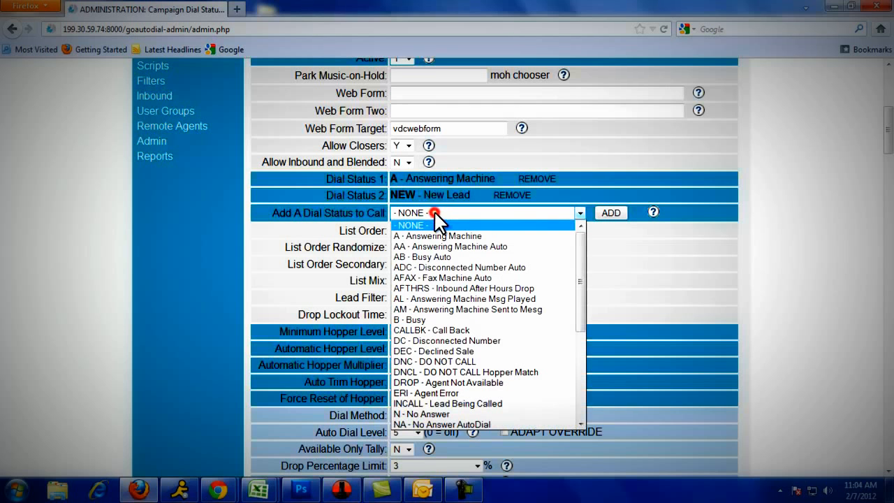
left_click(424, 257)
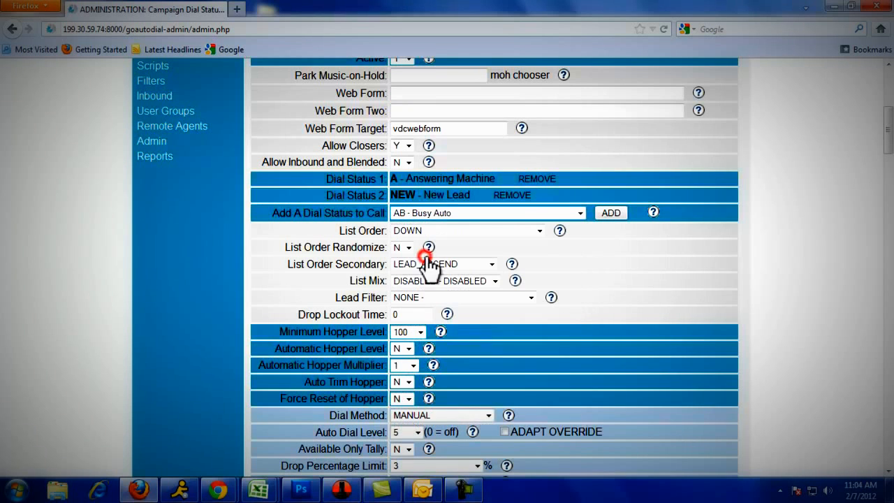
left_click(607, 213)
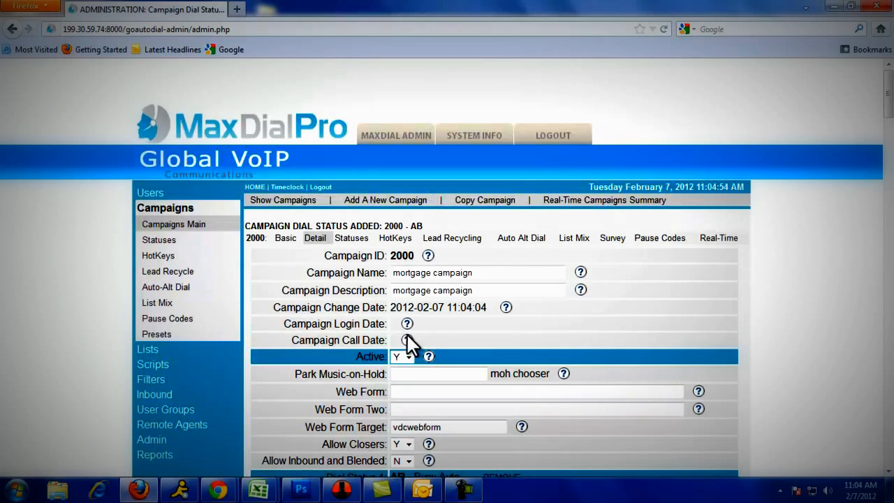
Look through the other dial statuses that can be added to the campaign, without choosing one
scroll(406, 333, "down", 4)
left_click(474, 381)
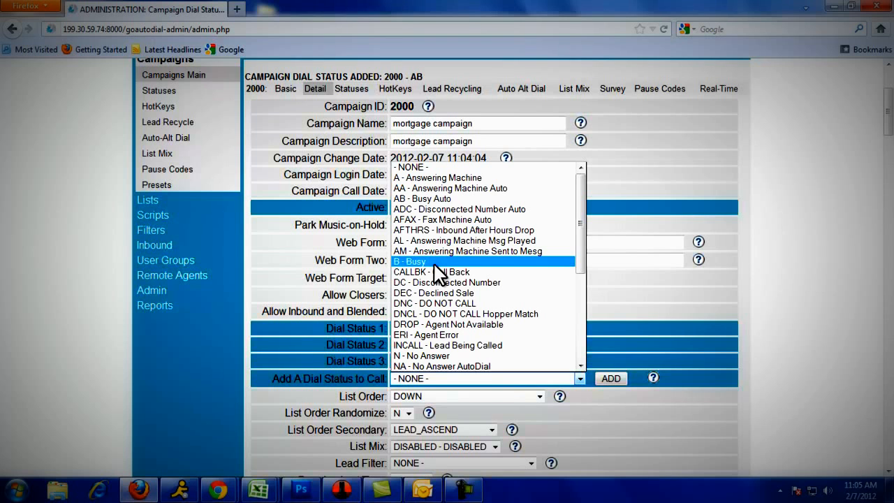
left_click(352, 287)
Review the options for List Order, List Order Randomize and Lead Filter without changing them
scroll(475, 303, "down", 4)
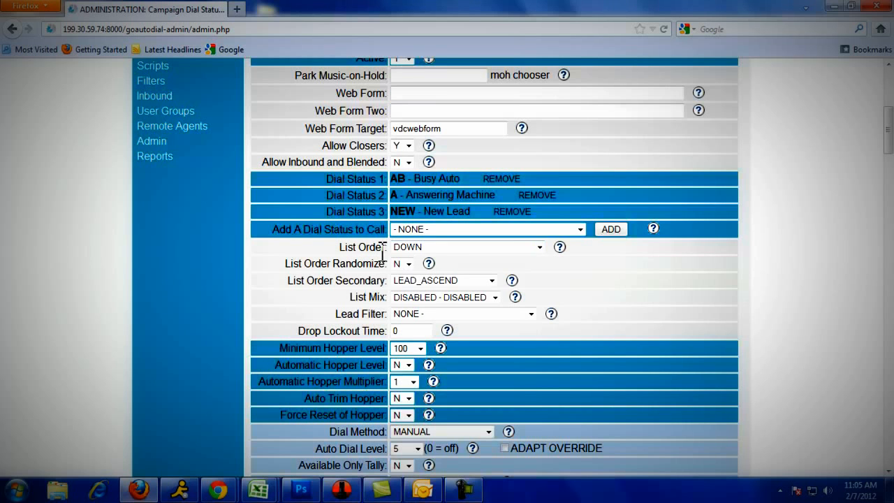
left_click(461, 249)
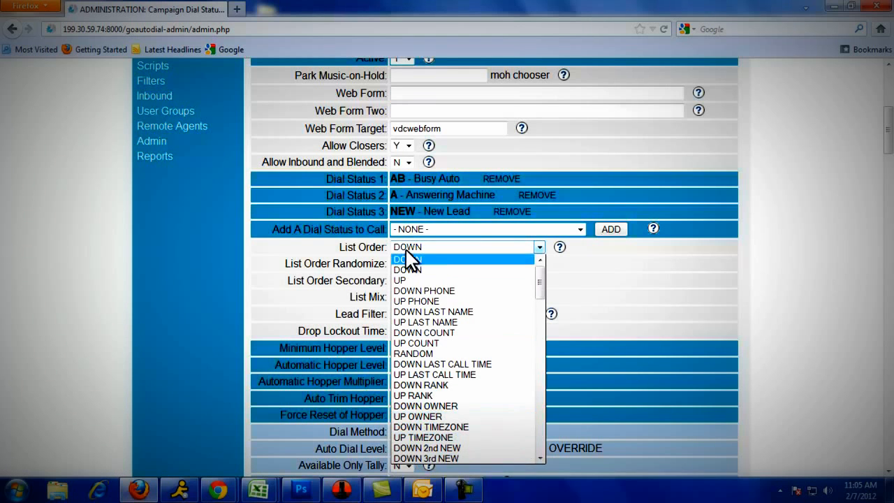
left_click(275, 248)
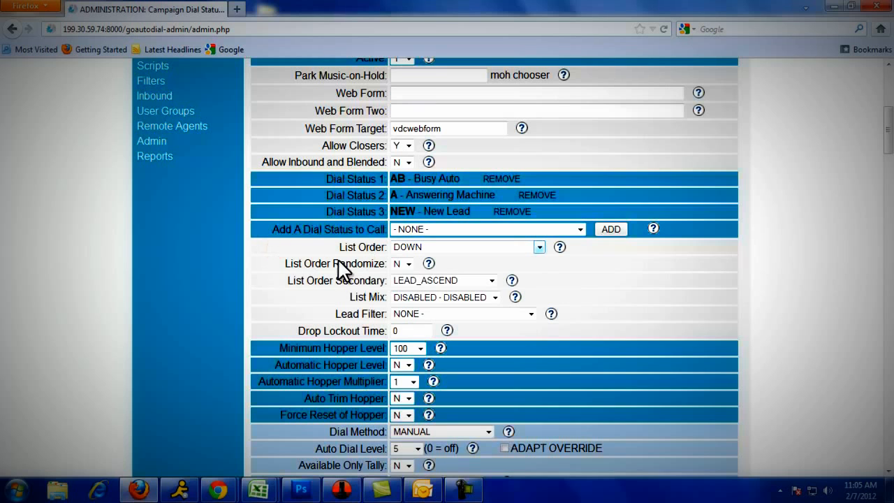
left_click(403, 264)
left_click(403, 274)
scroll(374, 329, "down", 2)
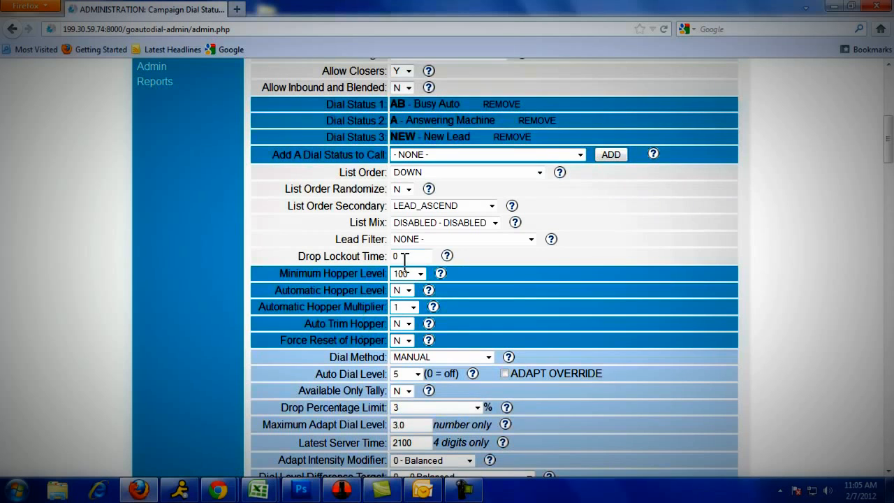
left_click(419, 241)
Set the campaign's Dial Method to RATIO
scroll(357, 293, "down", 2)
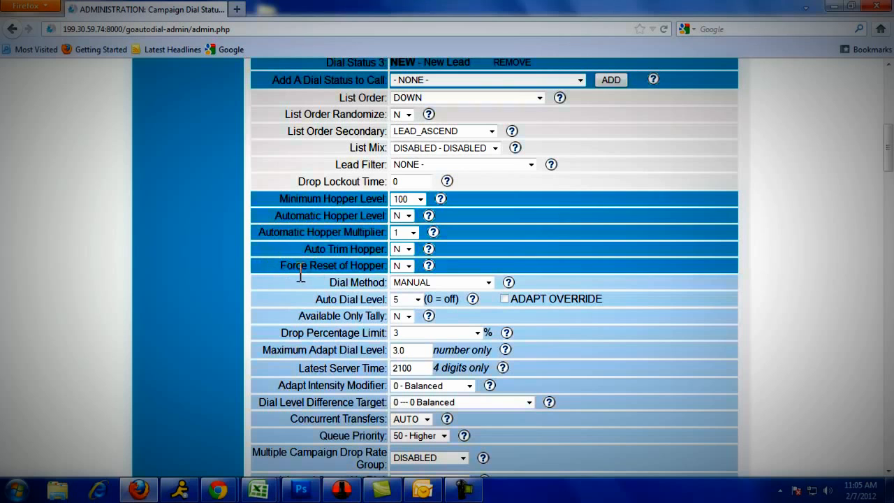
left_click_drag(280, 266, 389, 274)
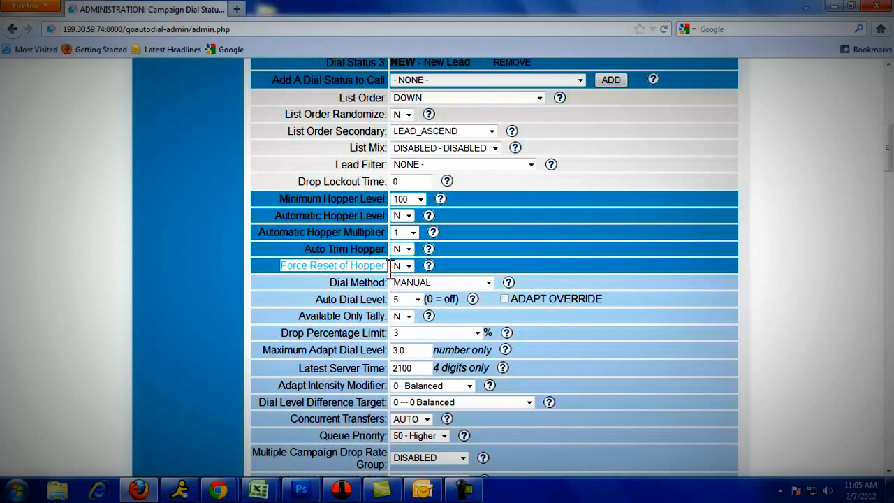
left_click(360, 282)
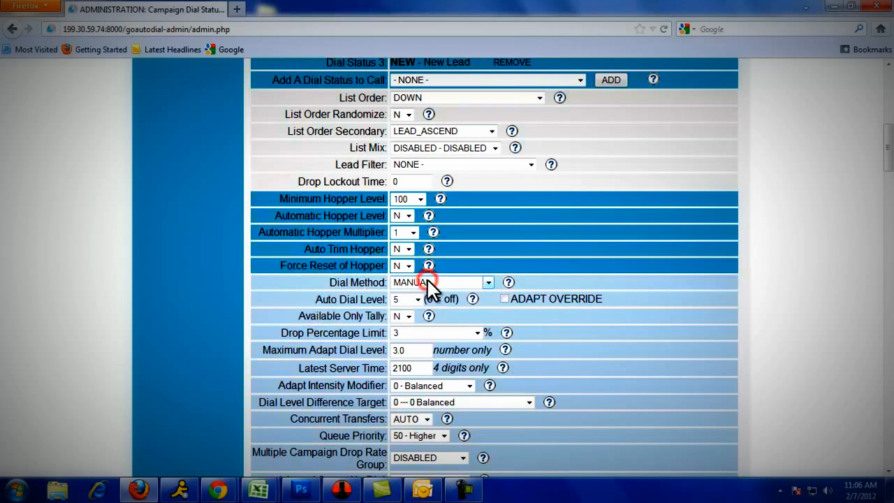
left_click(483, 283)
left_click(454, 304)
left_click(475, 278)
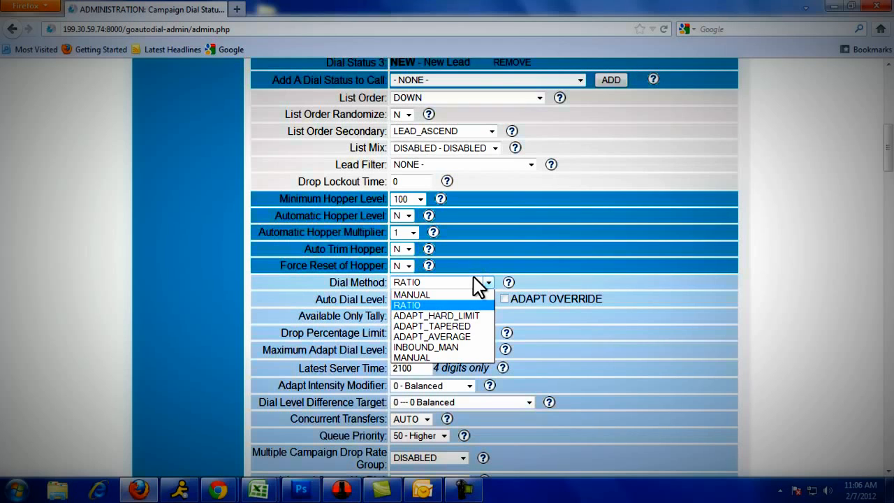
left_click(458, 280)
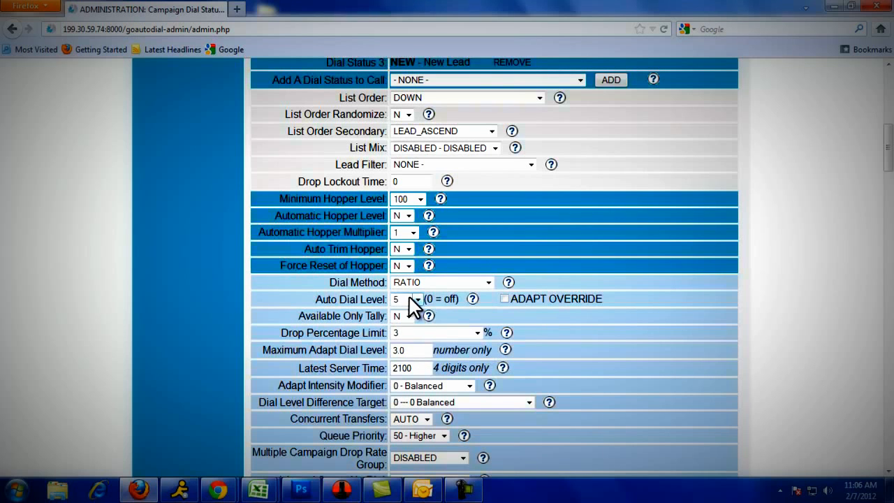
Replace the campaign's Dial Prefix with 1
scroll(388, 330, "down", 2)
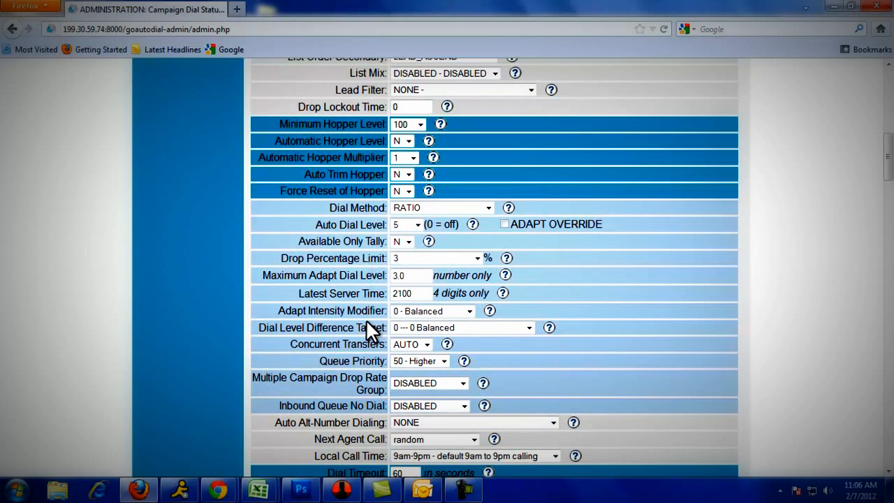
scroll(364, 318, "down", 2)
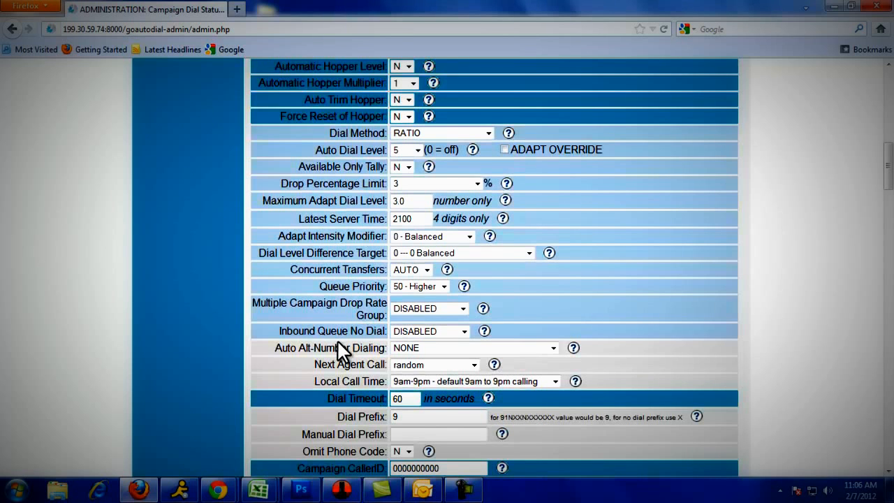
scroll(338, 342, "down", 2)
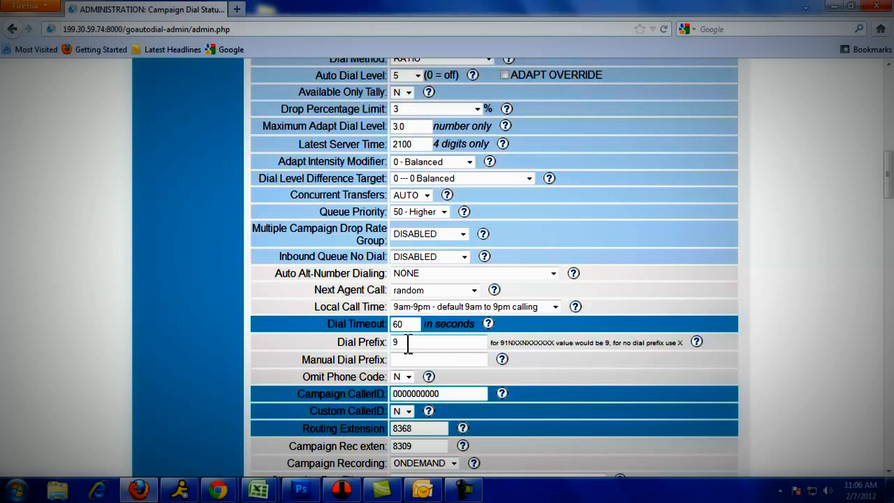
left_click_drag(405, 343, 383, 351)
Examine the Campaign CallerID entry by highlighting its number, without changing it
scroll(378, 348, "down", 2)
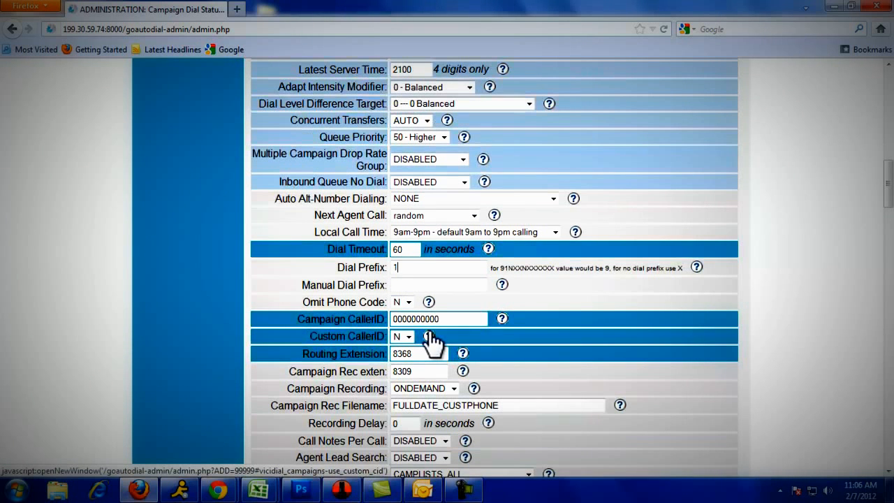
double_click(473, 318)
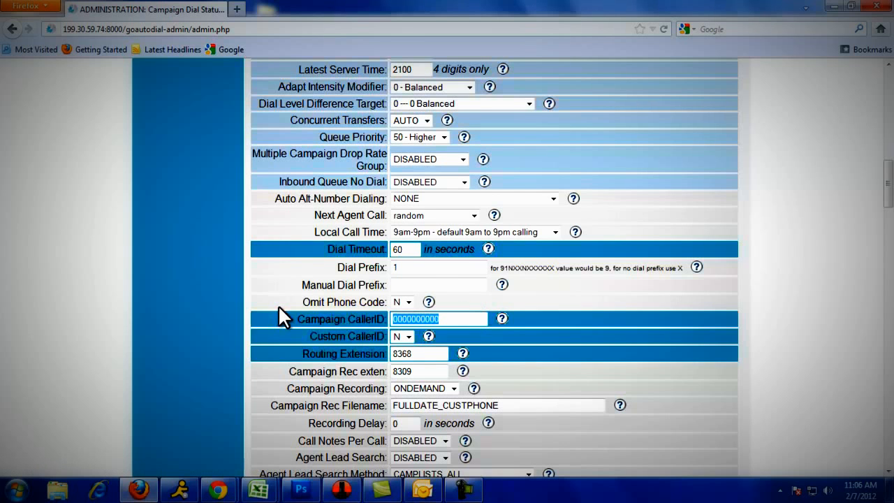
left_click(472, 320)
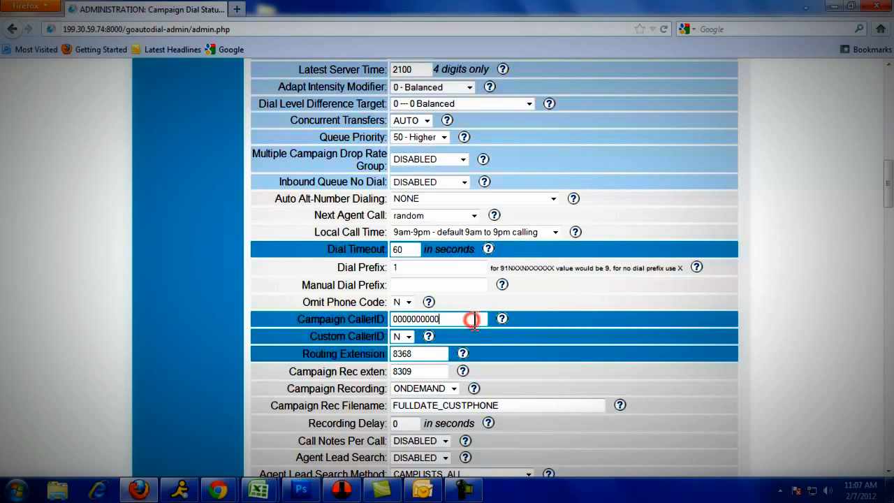
double_click(474, 319)
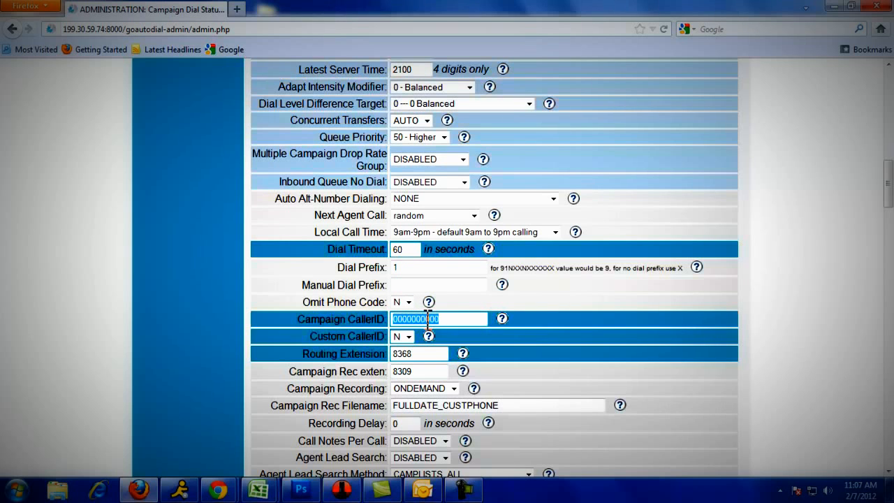
left_click(458, 317)
Set Agent Lead Search to ENABLED for the campaign
scroll(389, 311, "down", 2)
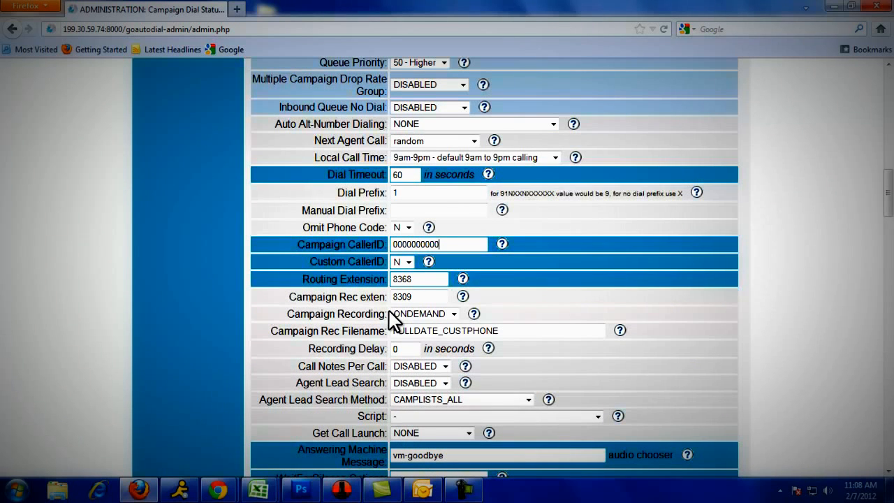
scroll(382, 307, "down", 2)
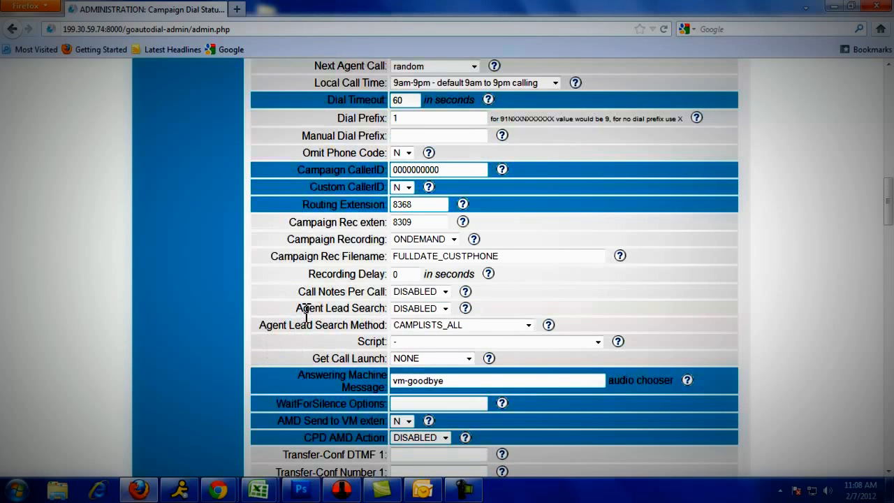
left_click(443, 309)
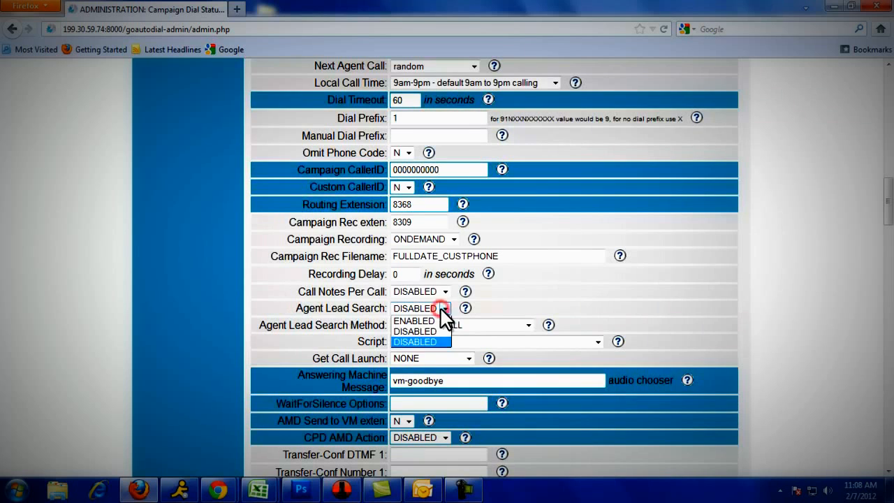
left_click(423, 323)
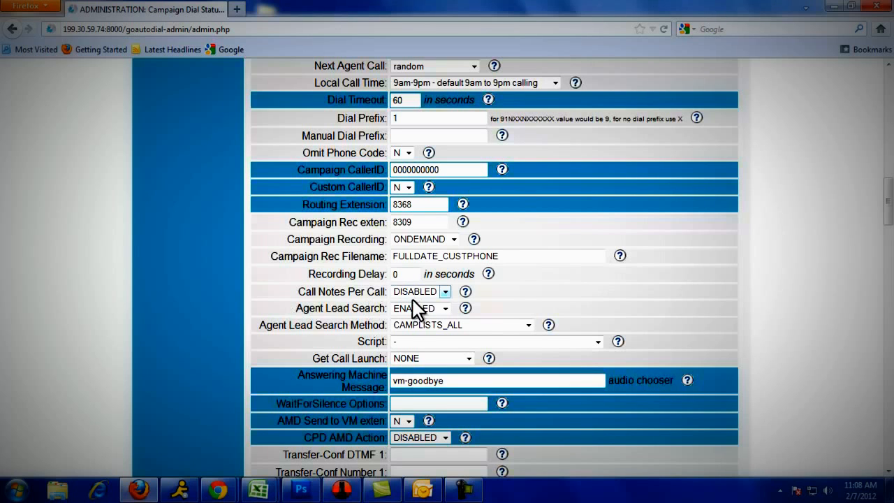
left_click(410, 326)
left_click(409, 326)
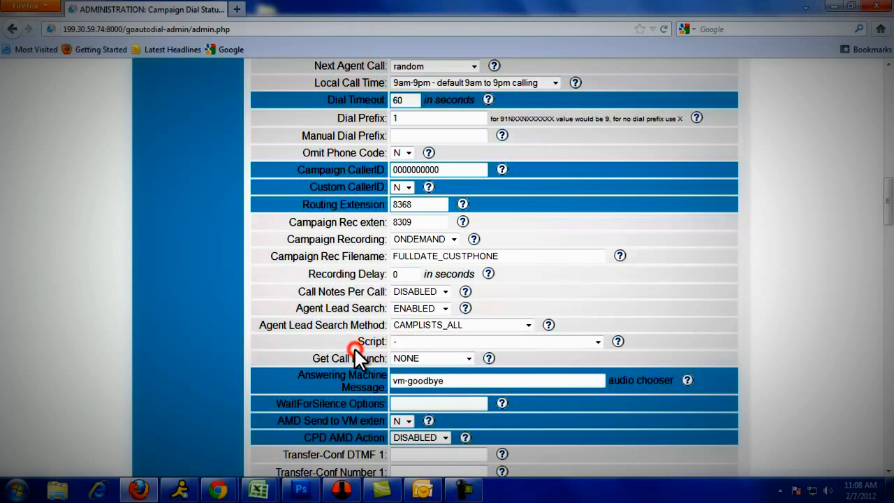
Check the available Script and Get Call Launch options, without choosing a different one
scroll(363, 342, "down", 2)
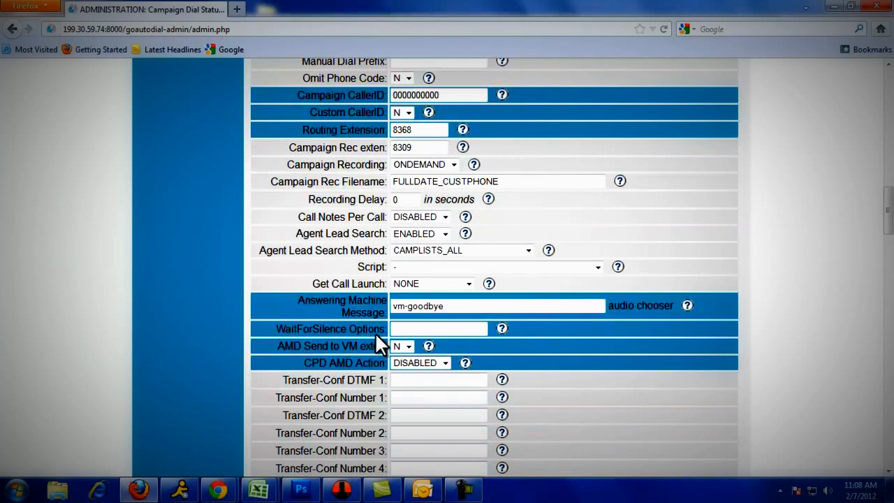
left_click(512, 266)
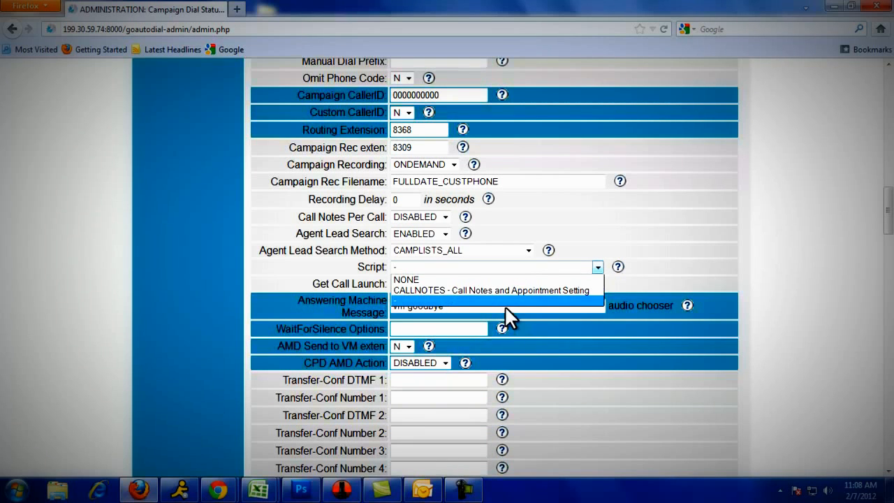
left_click(486, 301)
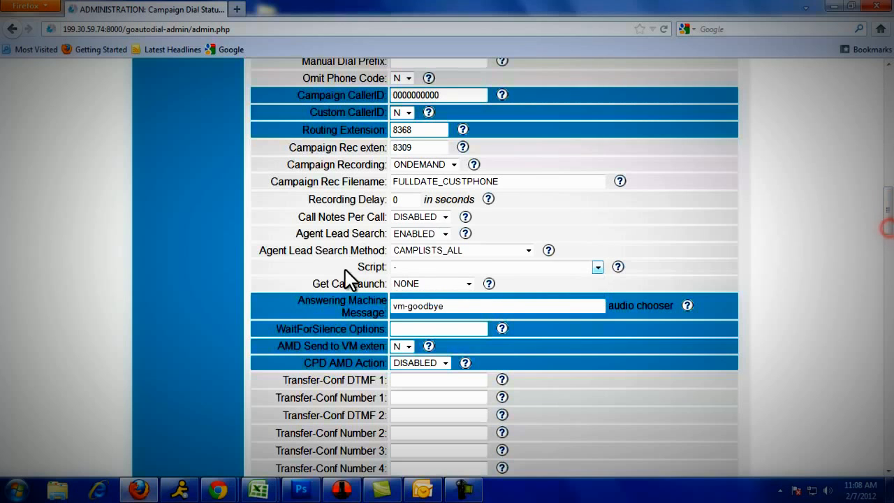
left_click(438, 286)
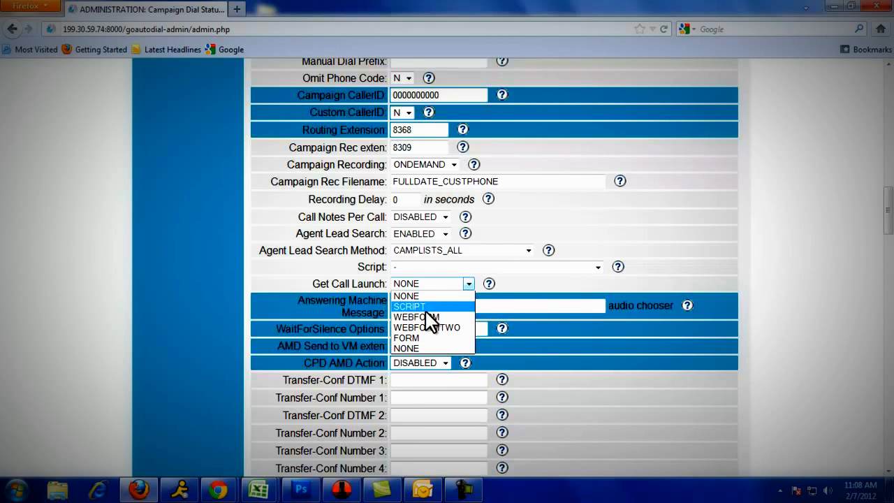
left_click(627, 285)
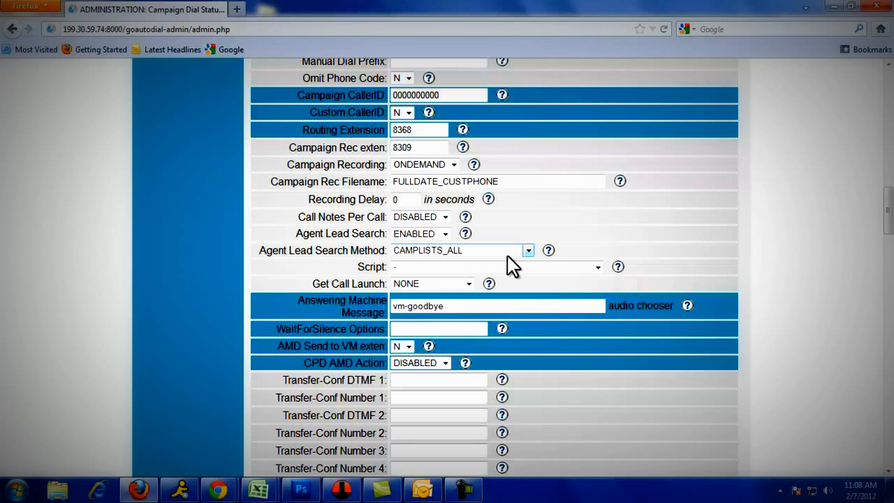
Look through the campaign's remaining detail settings, from call transfers, callbacks and drop actions to the DNC and agent pause options
scroll(384, 279, "down", 4)
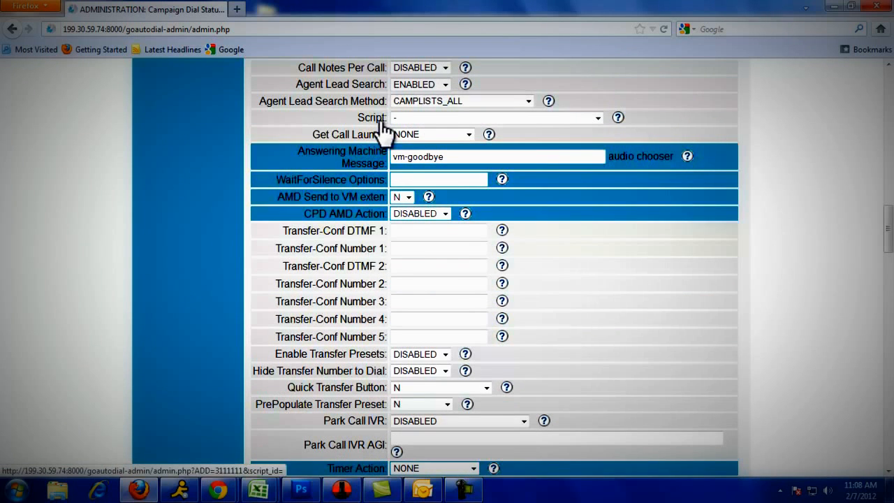
scroll(381, 124, "down", 12)
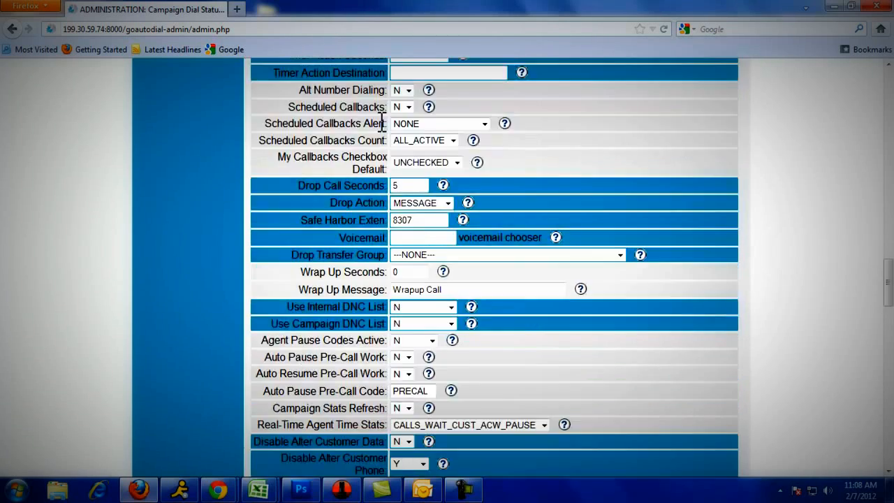
scroll(382, 124, "down", 6)
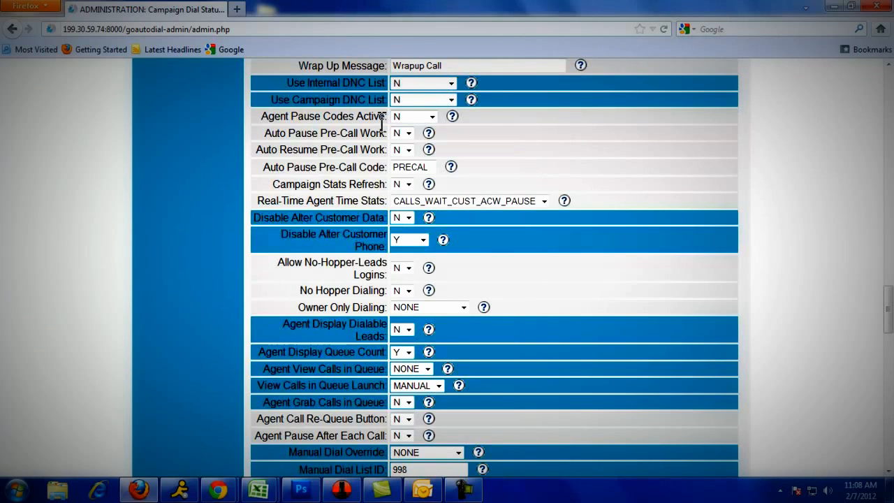
scroll(364, 189, "up", 4)
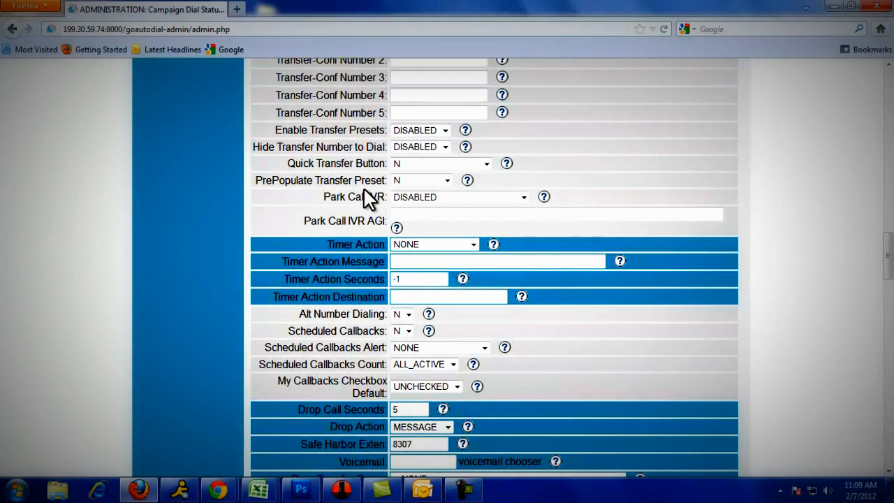
scroll(362, 190, "up", 10)
scroll(361, 187, "up", 8)
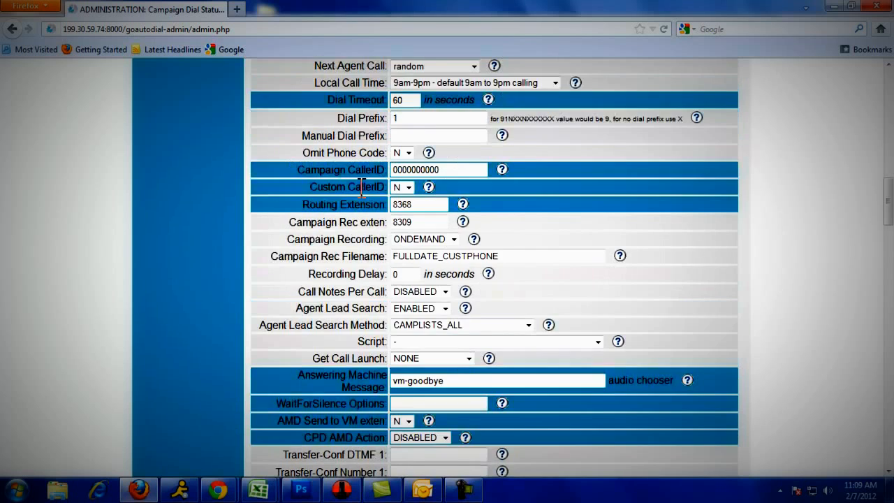
scroll(358, 184, "down", 10)
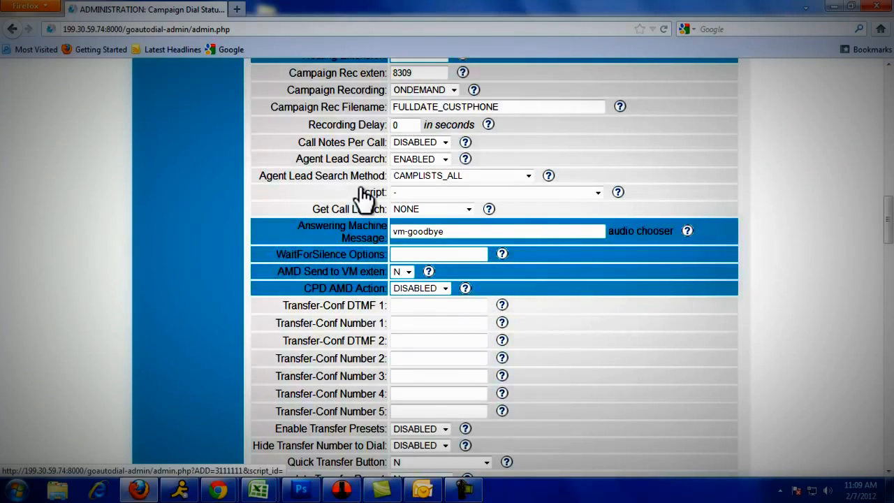
scroll(361, 192, "down", 17)
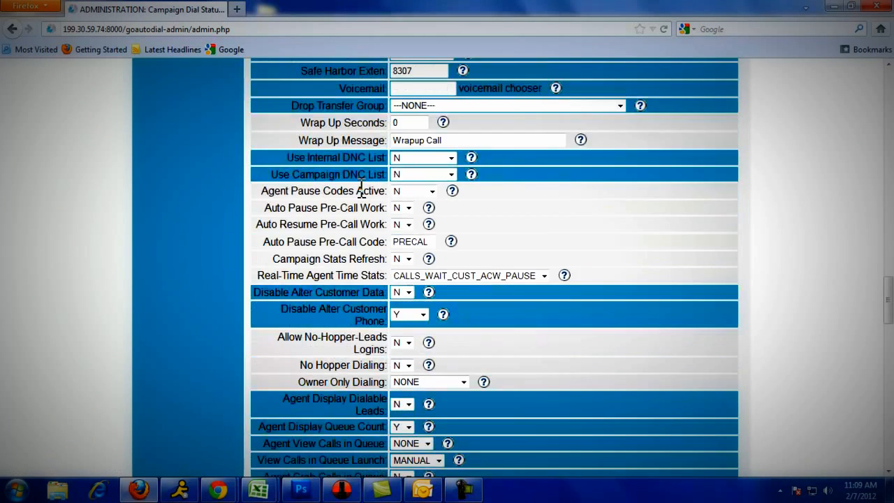
Open the help explanation for the Agent Grab Calls in Queue setting
scroll(361, 192, "down", 6)
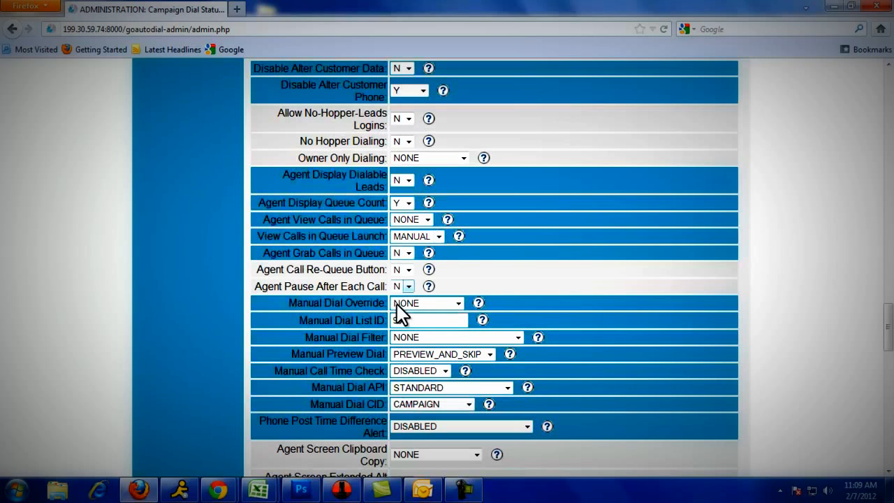
left_click(429, 255)
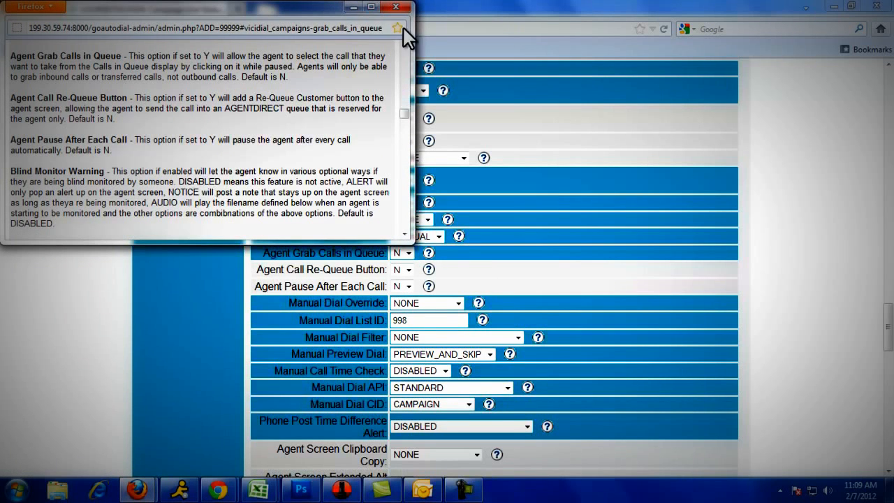
Close the help explanation and submit the mortgage campaign's detail settings
left_click(396, 6)
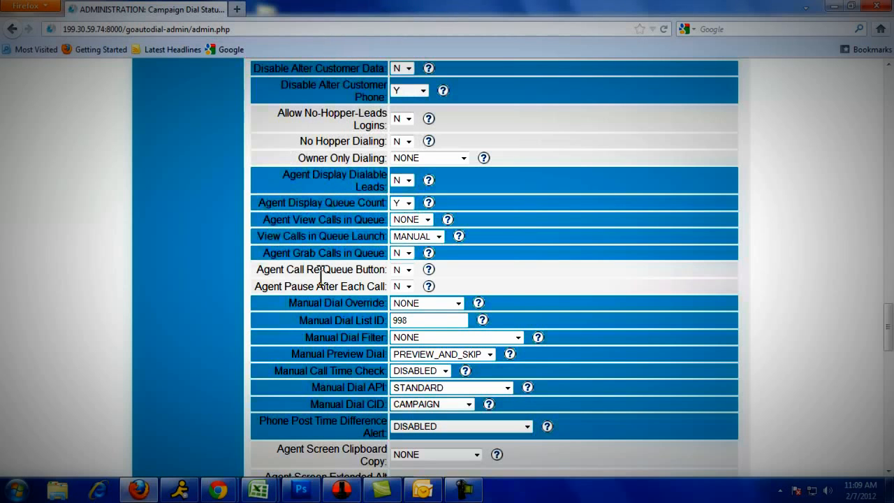
scroll(320, 275, "down", 2)
scroll(331, 271, "down", 6)
scroll(305, 194, "down", 4)
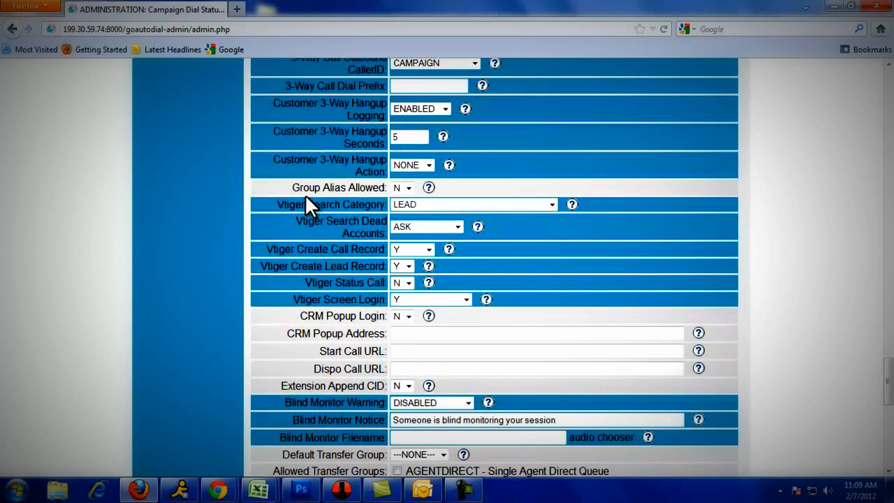
scroll(304, 194, "down", 4)
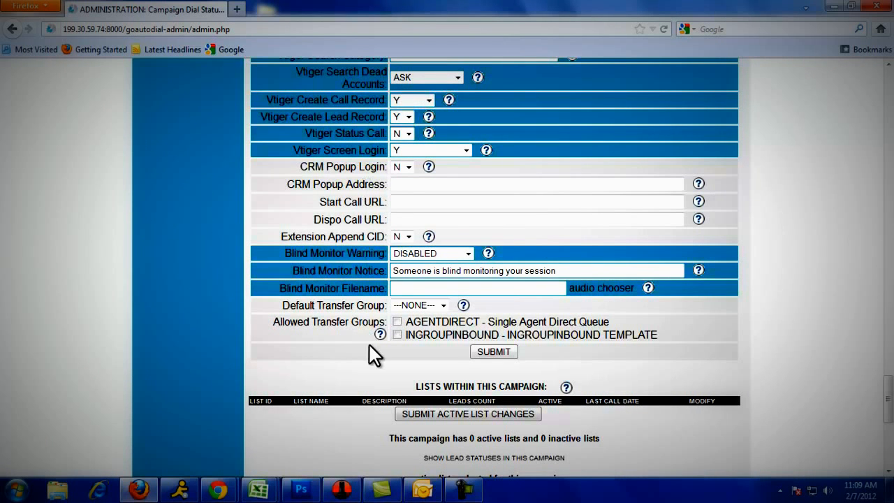
left_click(494, 351)
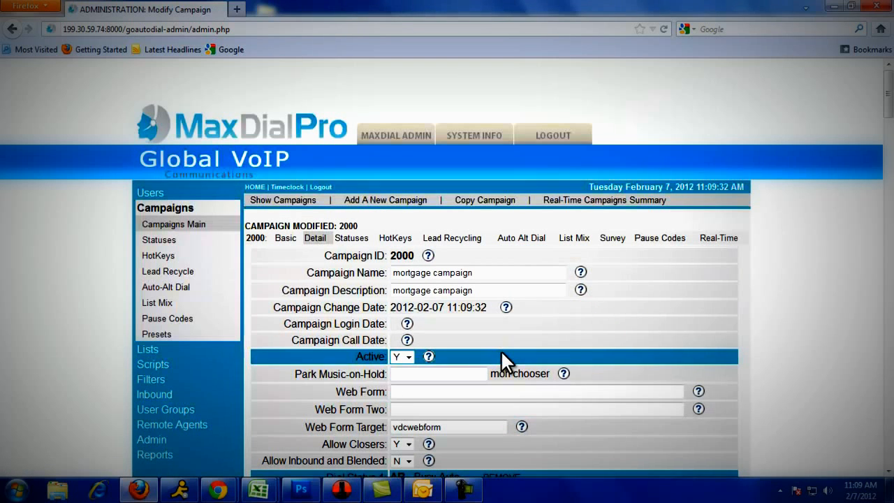
Show the campaign listings and check the dial statuses of the mortgage campaign
left_click(178, 213)
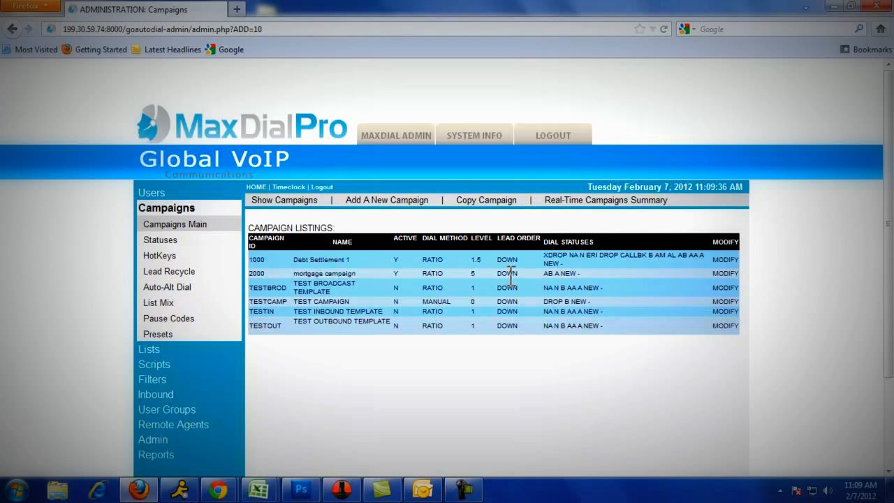
left_click_drag(586, 275, 542, 271)
left_click(580, 275)
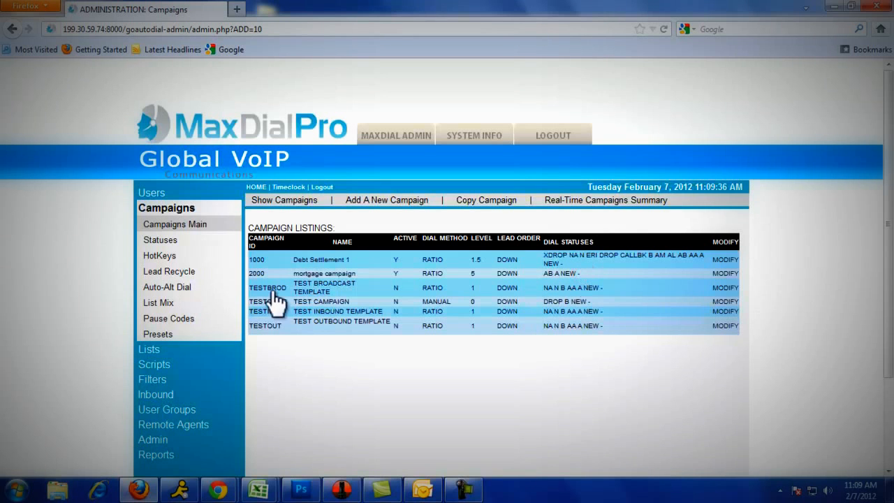
Open the mortgage campaign from the listings and look through its basic view settings
left_click(257, 274)
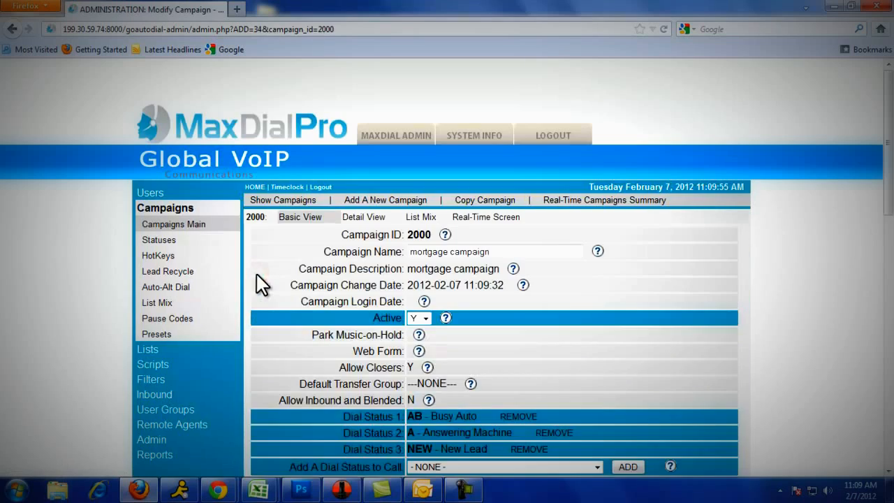
scroll(370, 185, "down", 10)
scroll(356, 183, "down", 3)
scroll(345, 171, "up", 15)
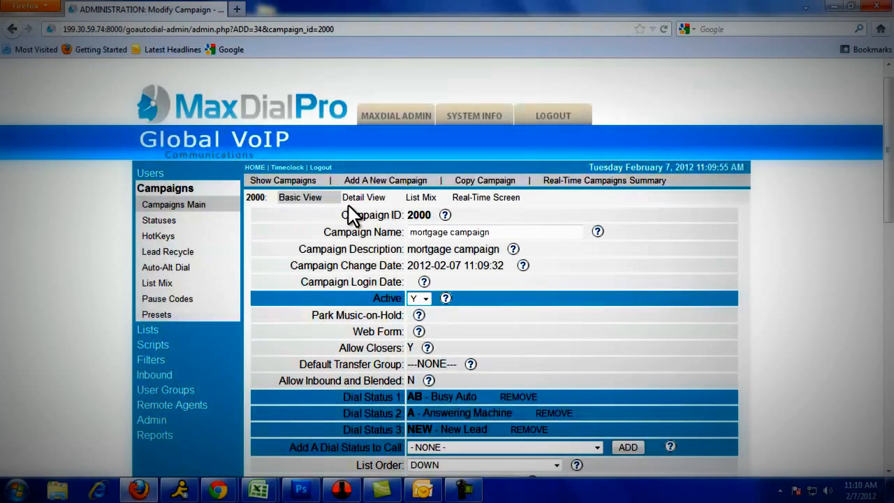
Open the real-time summary of all campaigns and examine the figures for campaign 2000
left_click(602, 178)
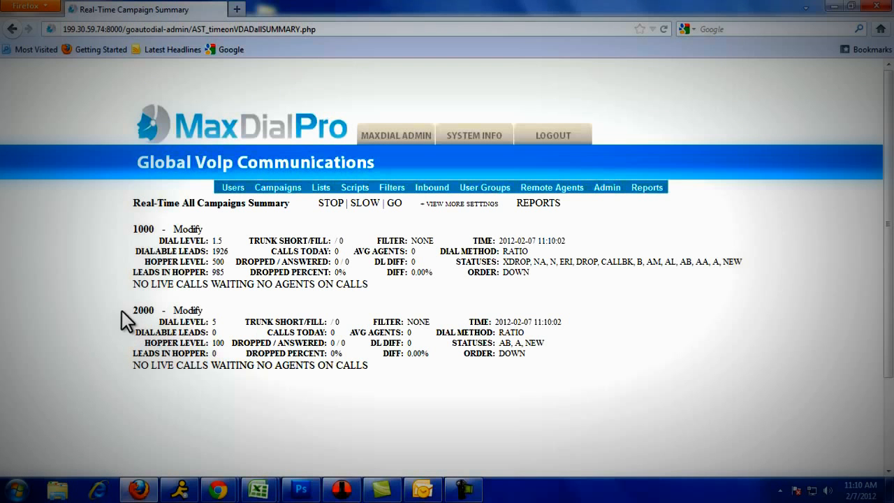
left_click_drag(123, 310, 550, 380)
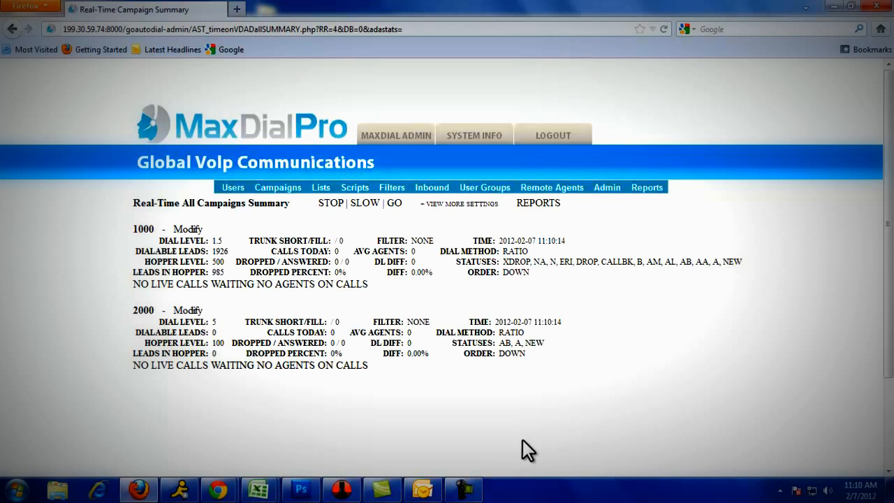
left_click(465, 488)
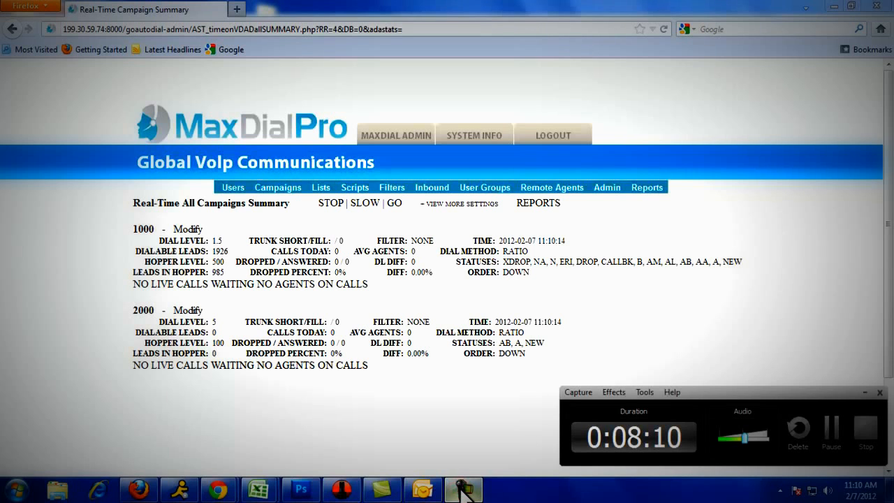